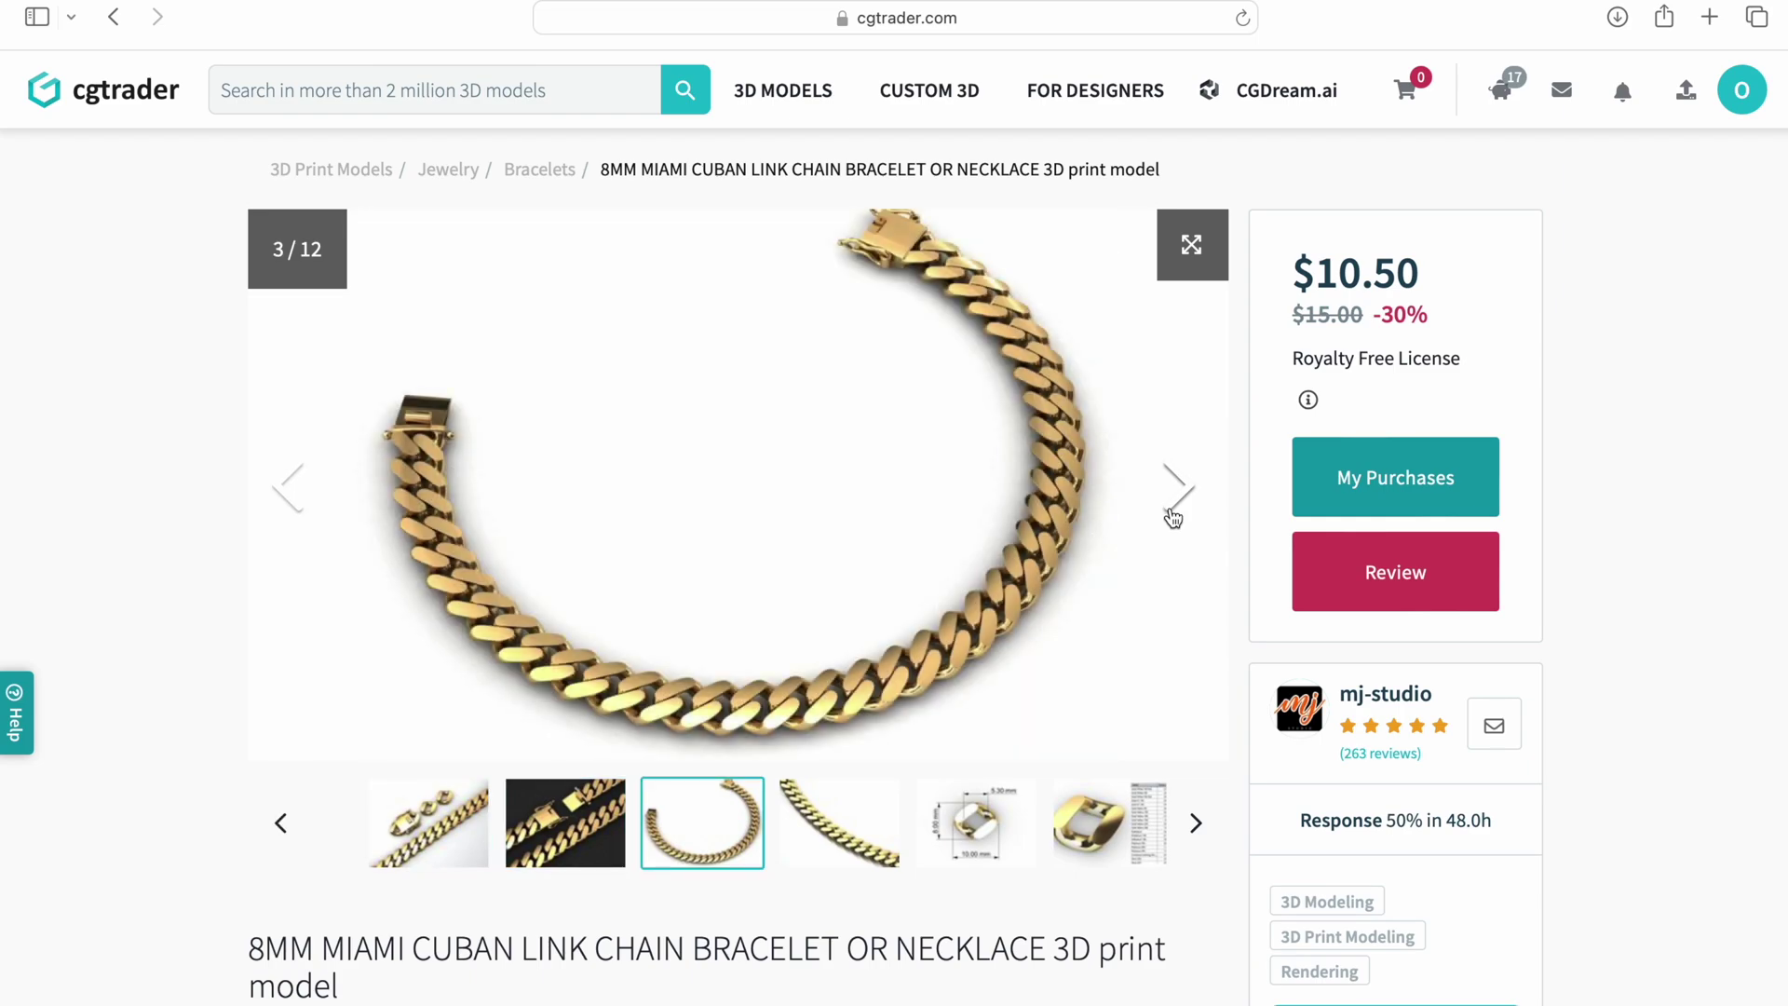
Step: Page through the bracelet listing's gallery to image 10/12, the labelled STL file-name diagram
{"action": "left_click", "coordinate": [1173, 515]}
{"action": "left_click", "coordinate": [1174, 515]}
{"action": "left_click", "coordinate": [1174, 515]}
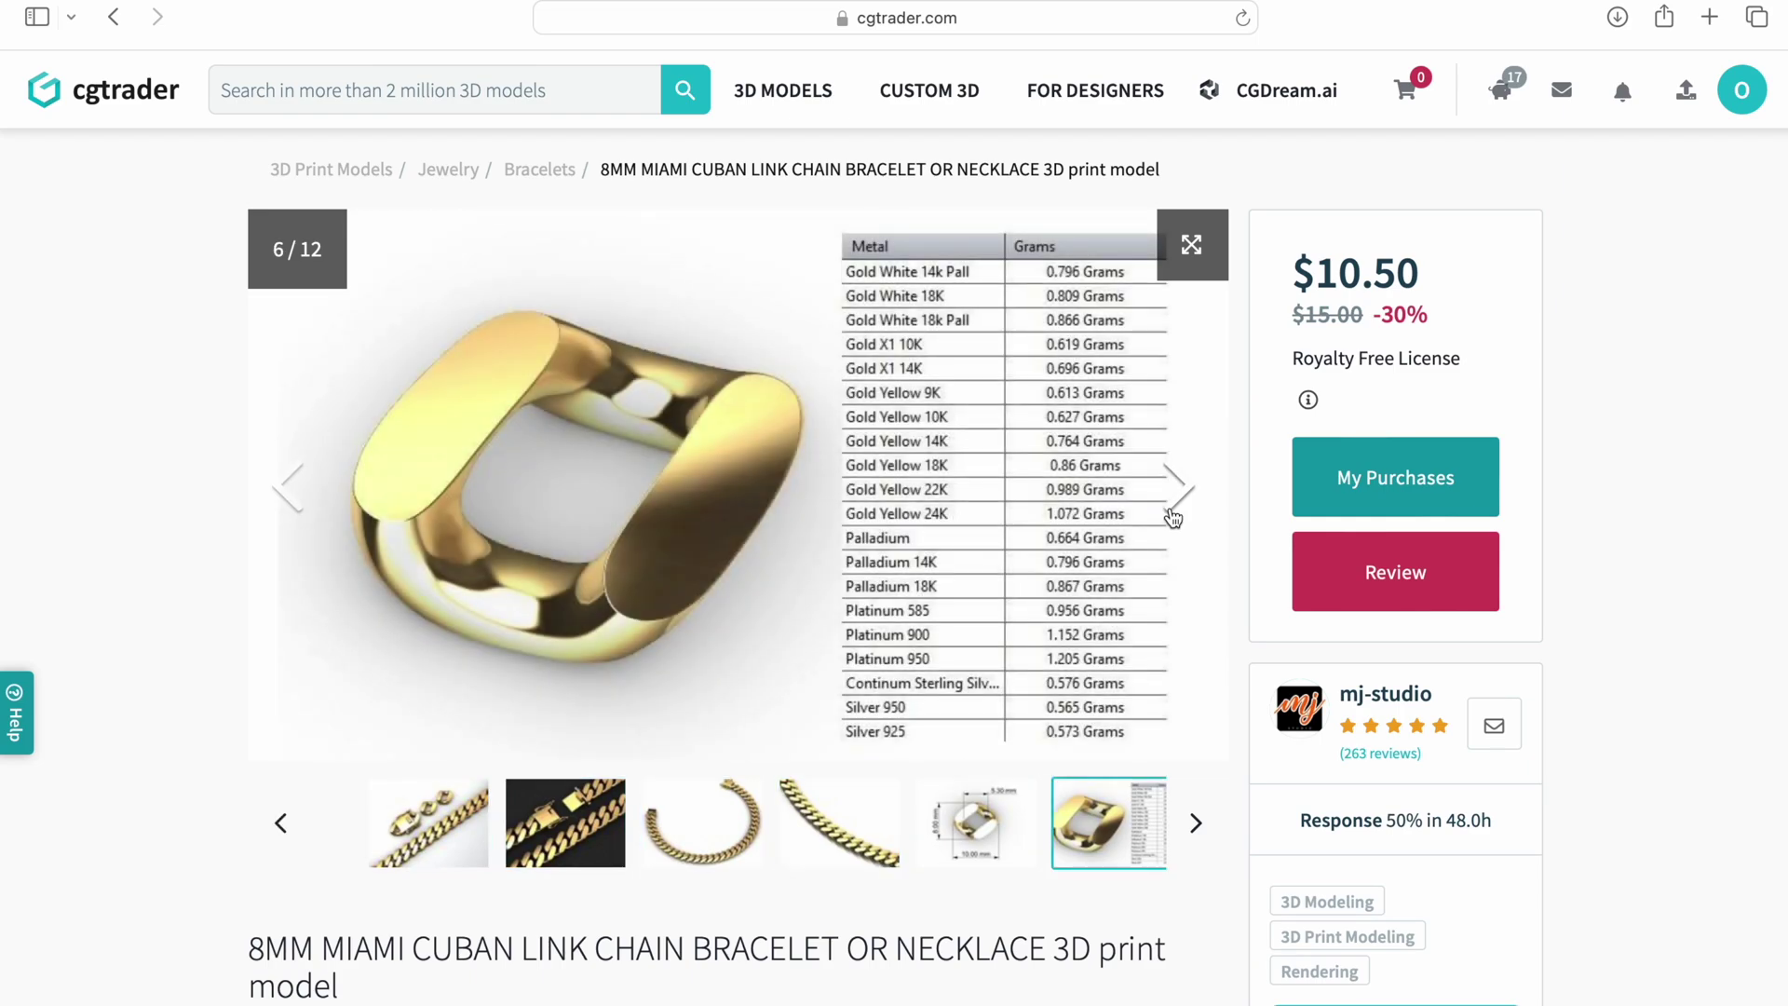
{"action": "left_click", "coordinate": [1174, 515]}
{"action": "left_click", "coordinate": [1173, 515]}
{"action": "left_click", "coordinate": [1173, 515]}
{"action": "left_click", "coordinate": [1174, 515]}
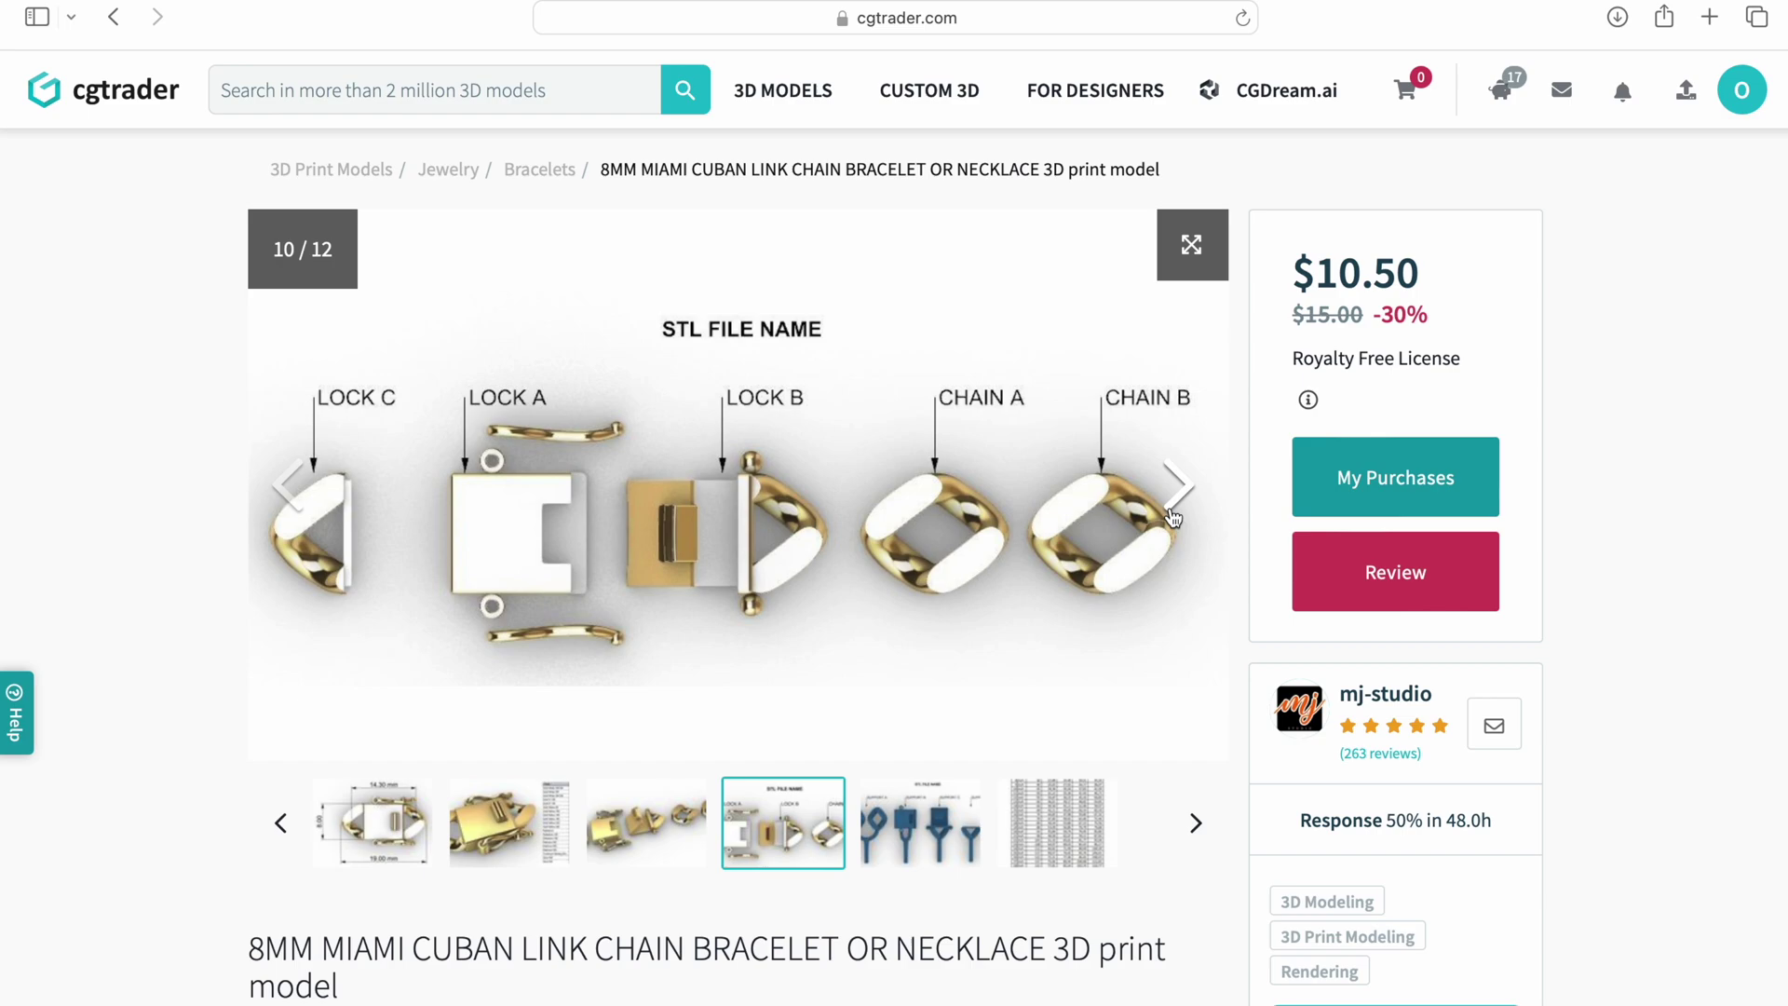
{"action": "left_click", "coordinate": [1174, 515]}
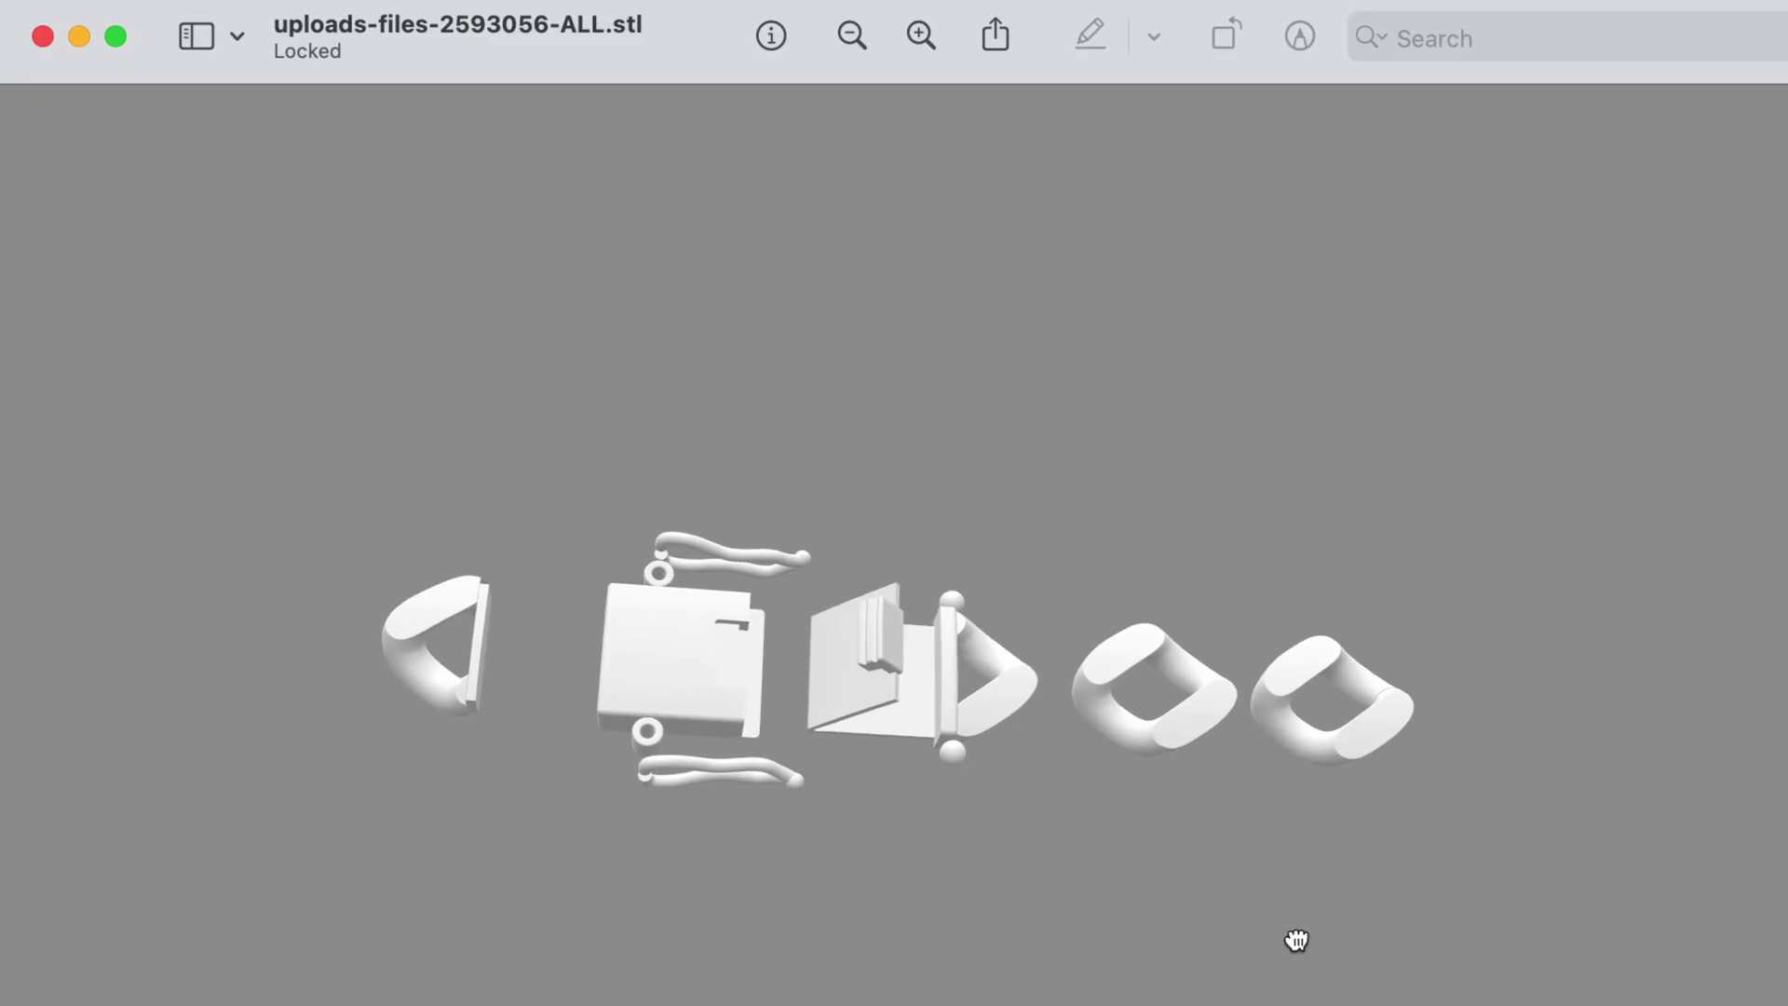
{"action": "left_click_drag", "start_coordinate": [1293, 942], "coordinate": [1275, 769]}
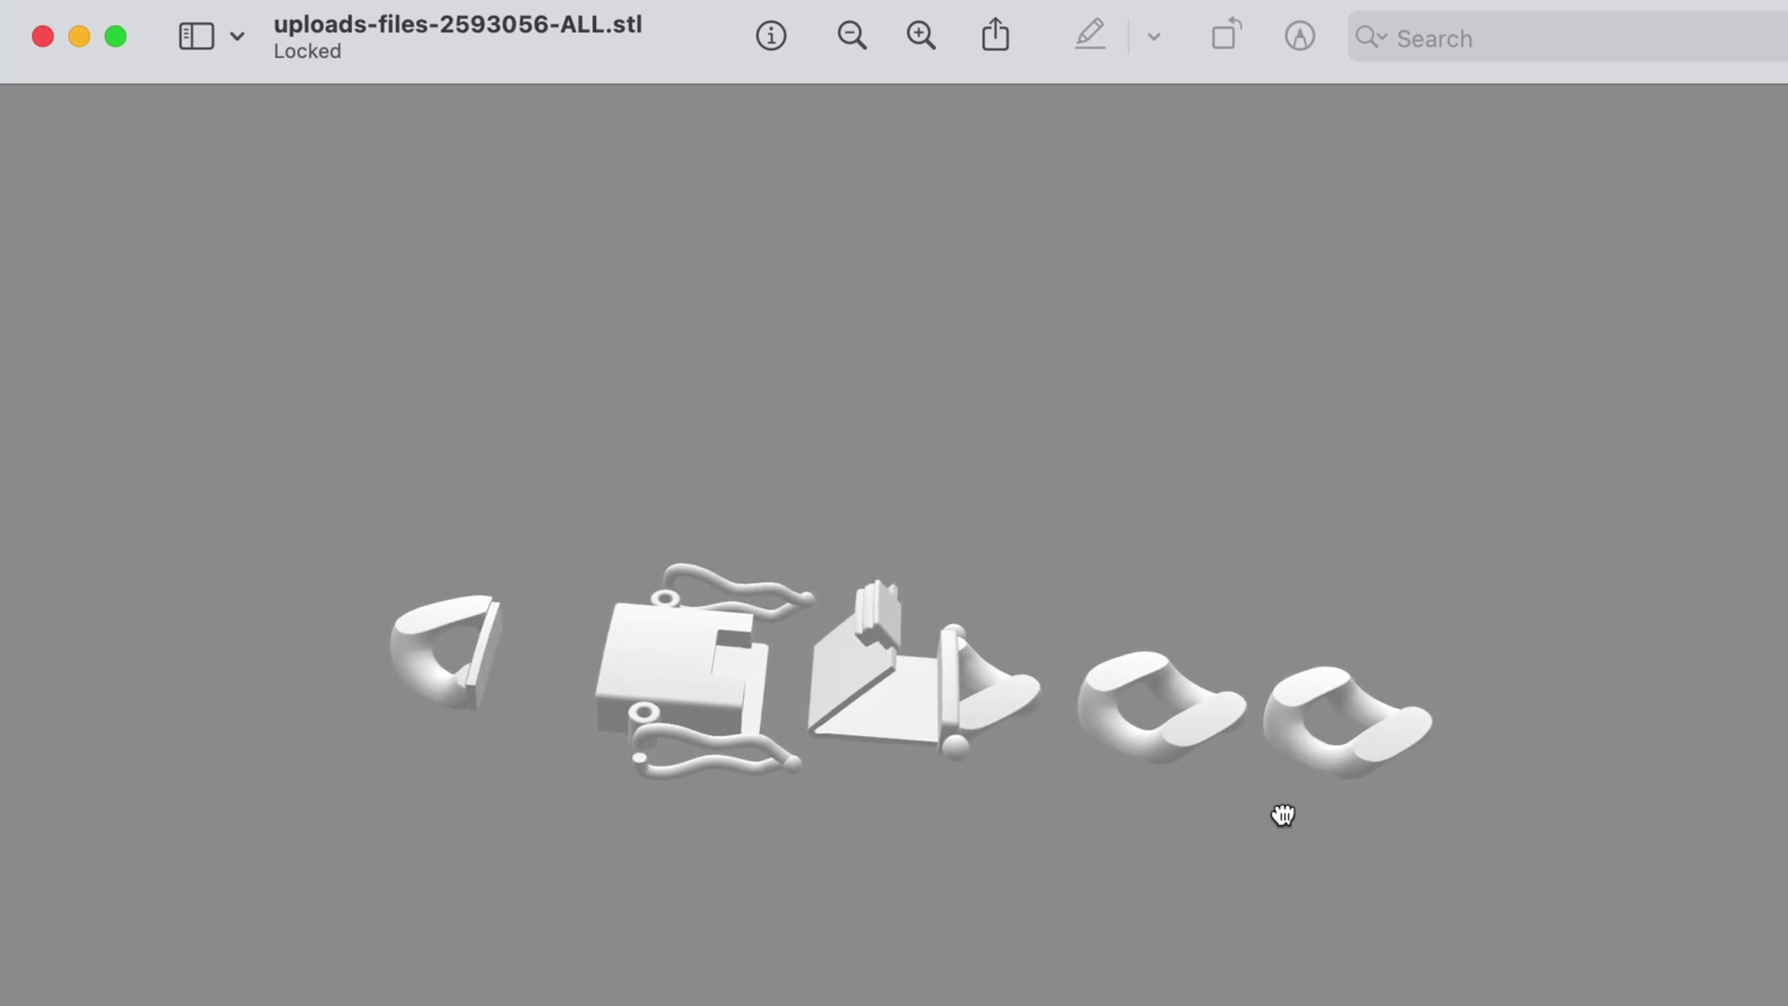
{"action": "left_click_drag", "start_coordinate": [1285, 832], "coordinate": [1289, 898]}
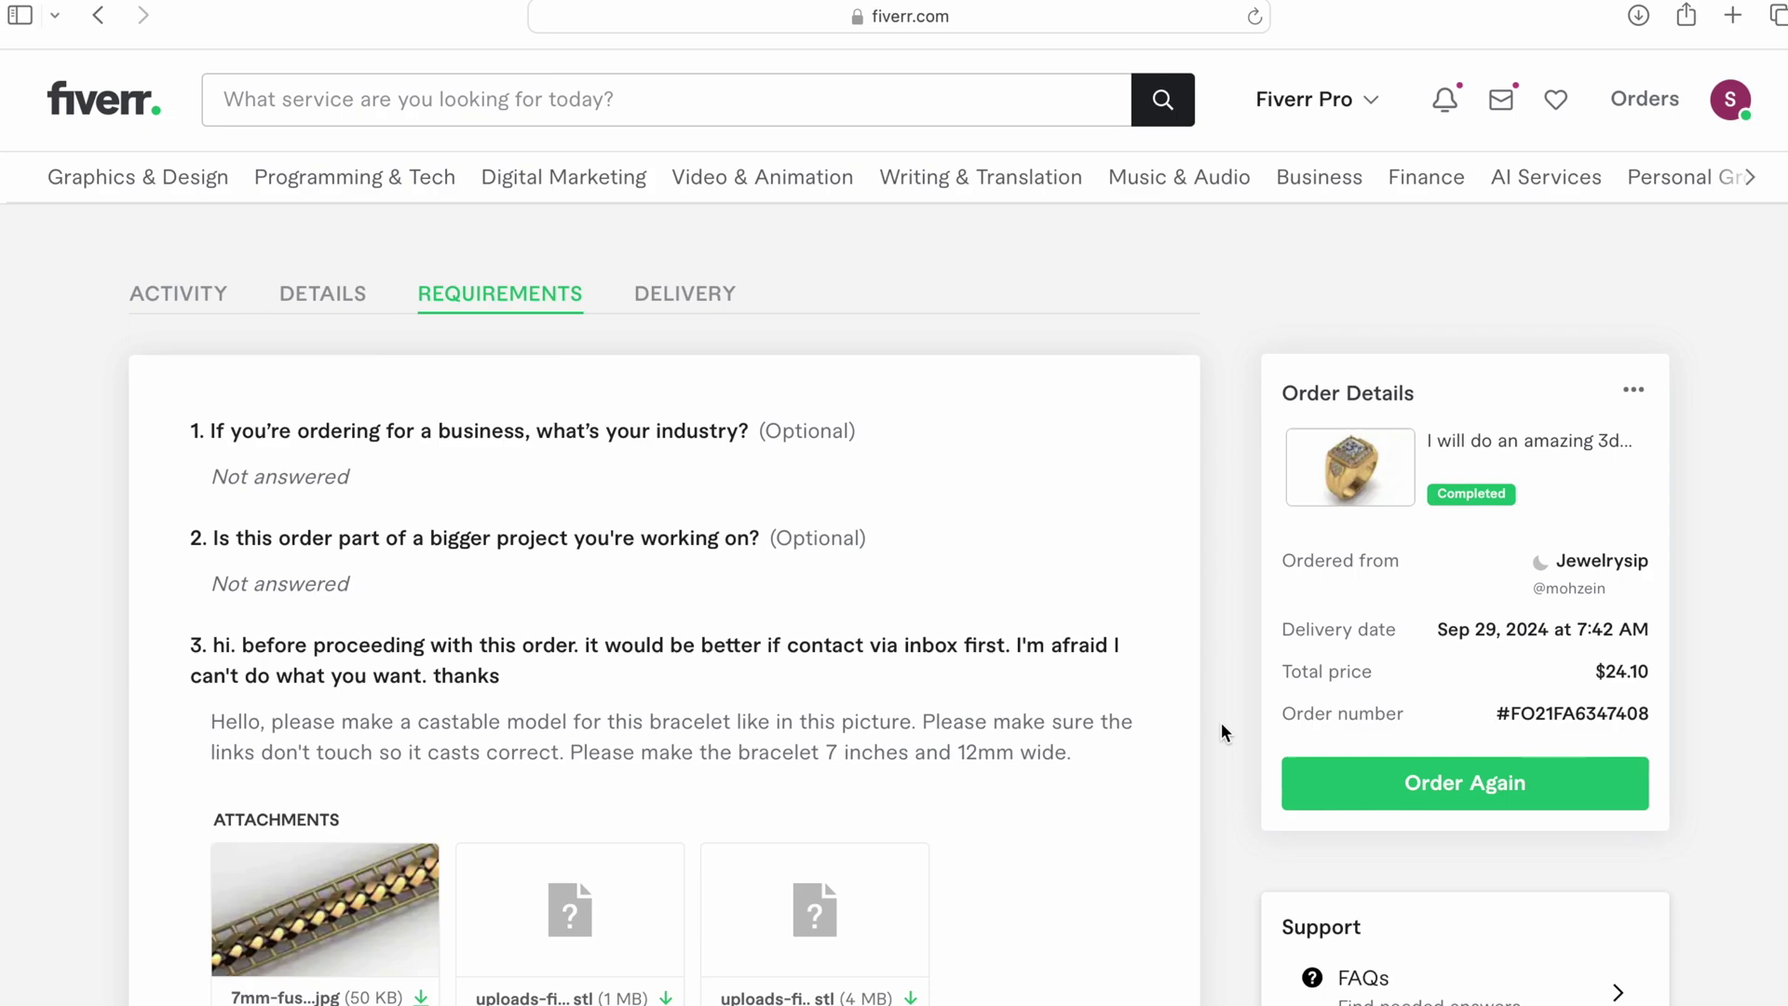
{"action": "scroll", "coordinate": [1222, 729], "scroll_direction": "down", "scroll_amount": 3}
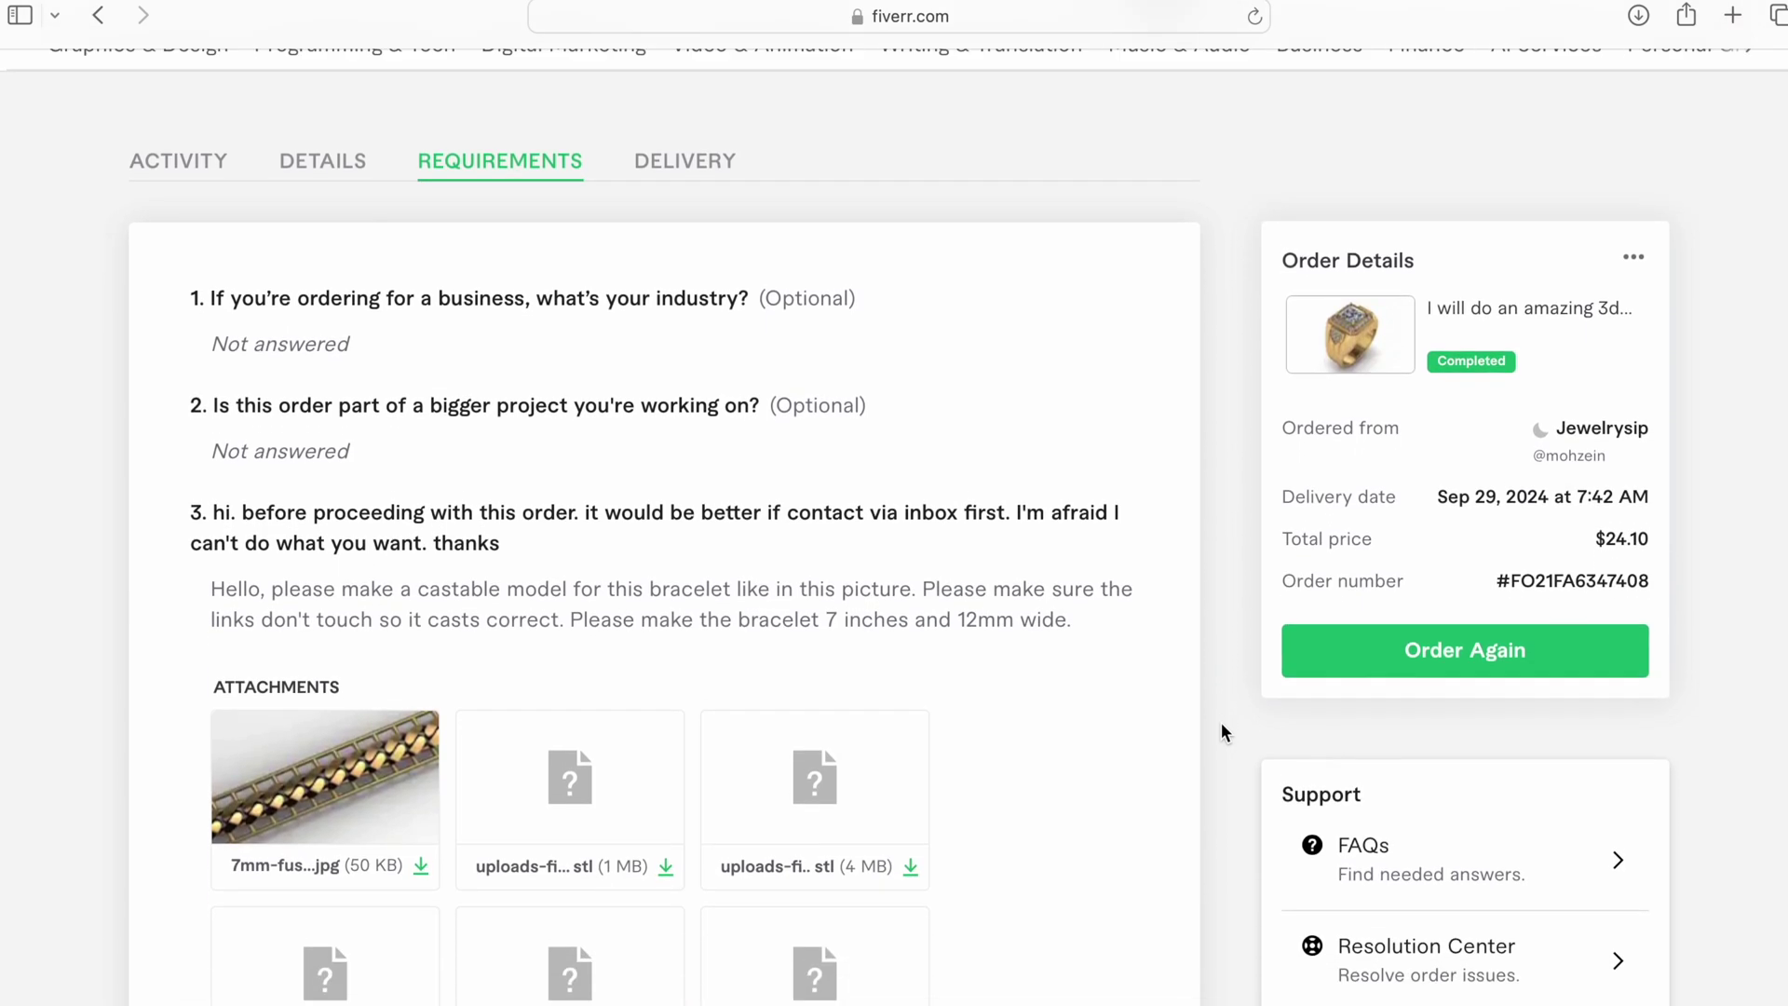
{"action": "scroll", "coordinate": [1221, 723], "scroll_direction": "down", "scroll_amount": 3}
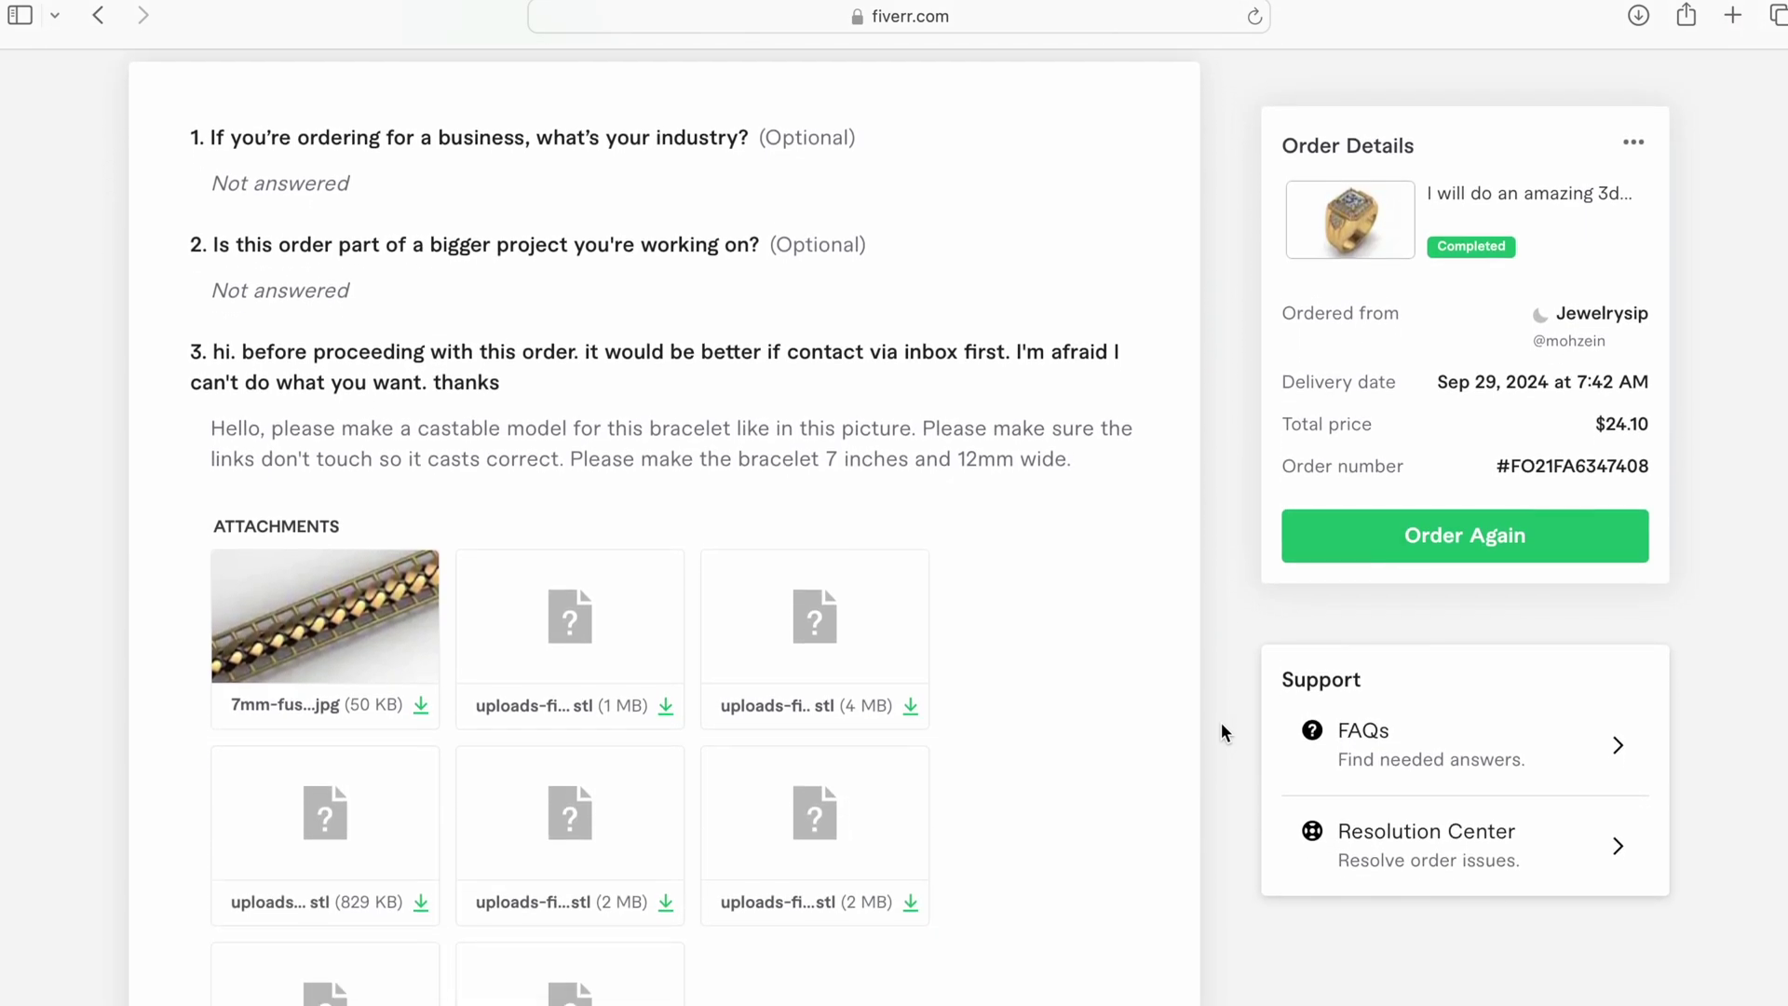
{"action": "left_click", "coordinate": [364, 614]}
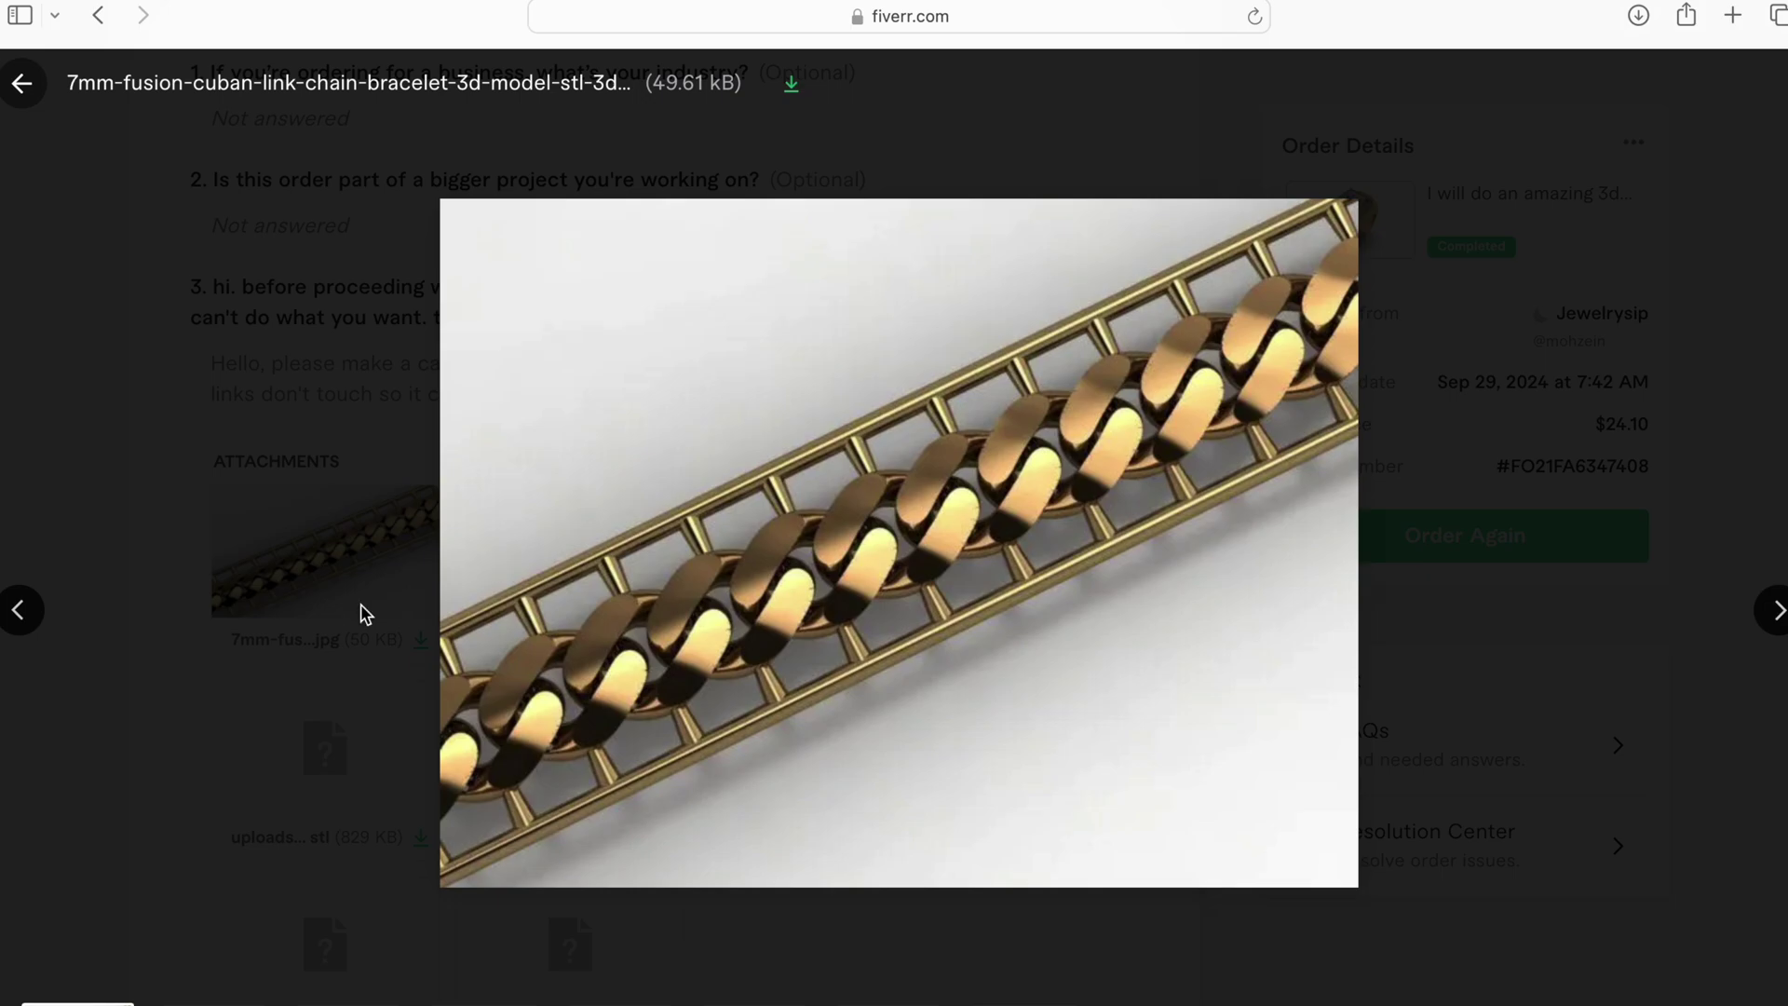
{"action": "left_click", "coordinate": [364, 614]}
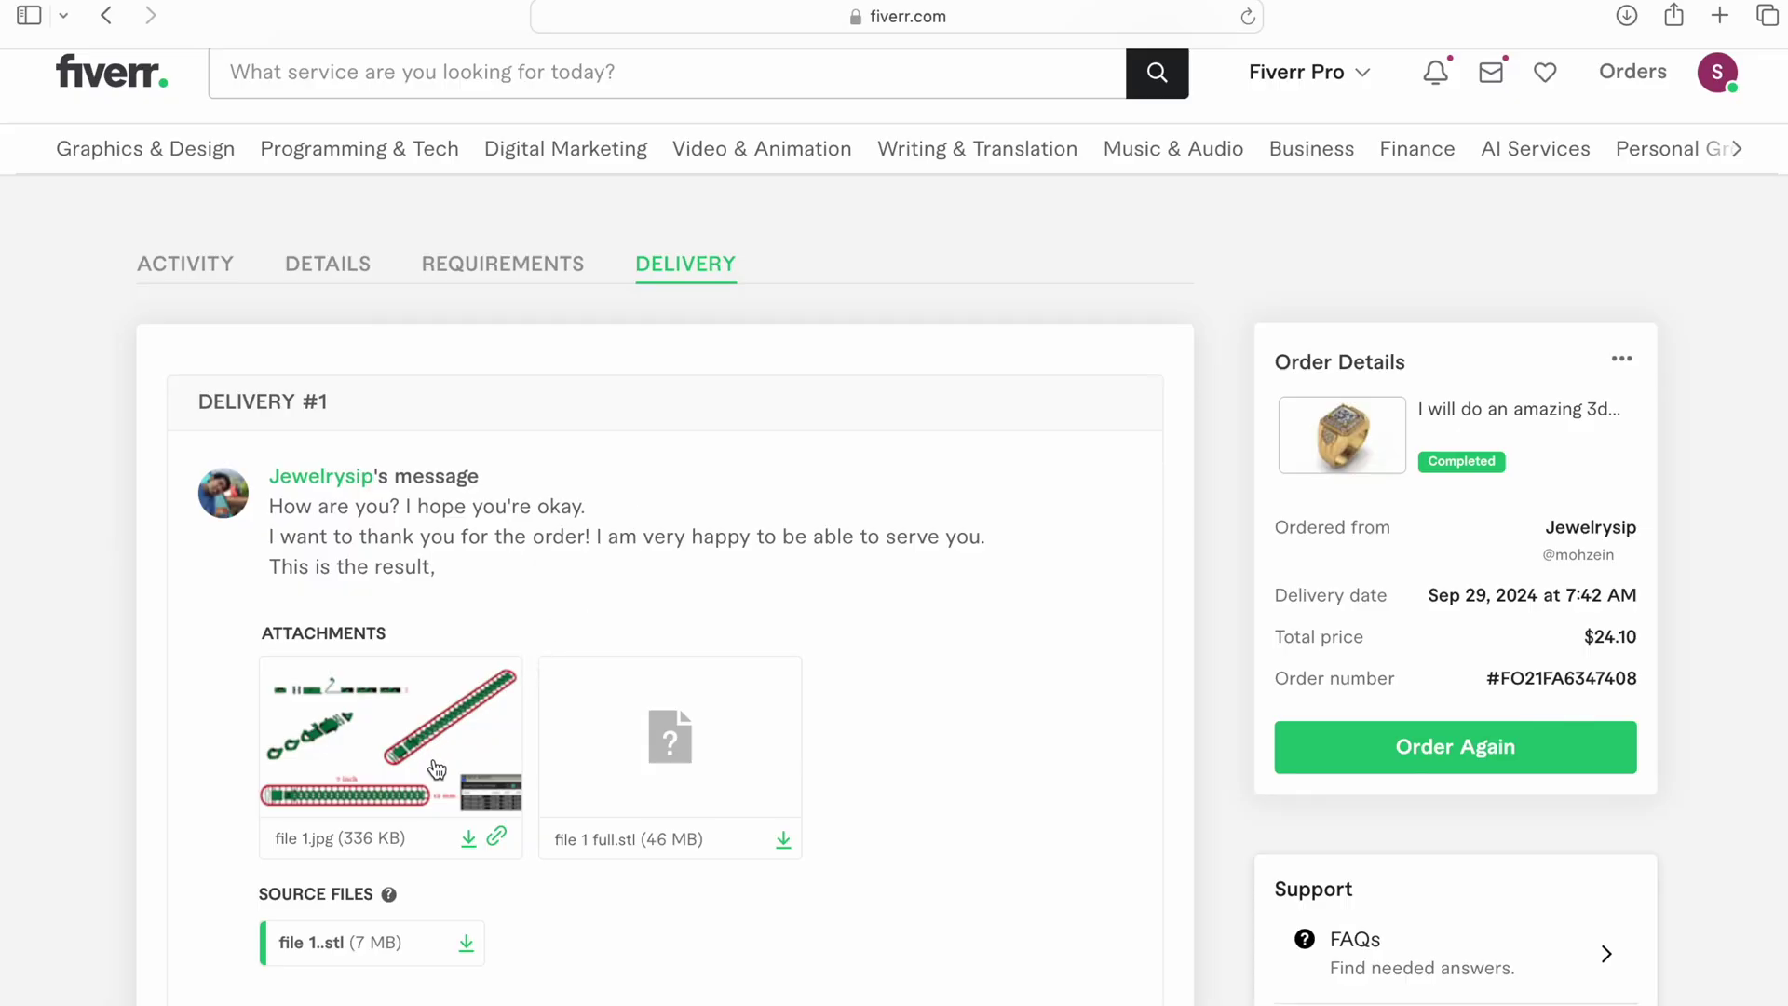
Step: Open the delivered 1.jpg preview showing the 7 inch by 12 mm bracelet layout
{"action": "left_click", "coordinate": [436, 769]}
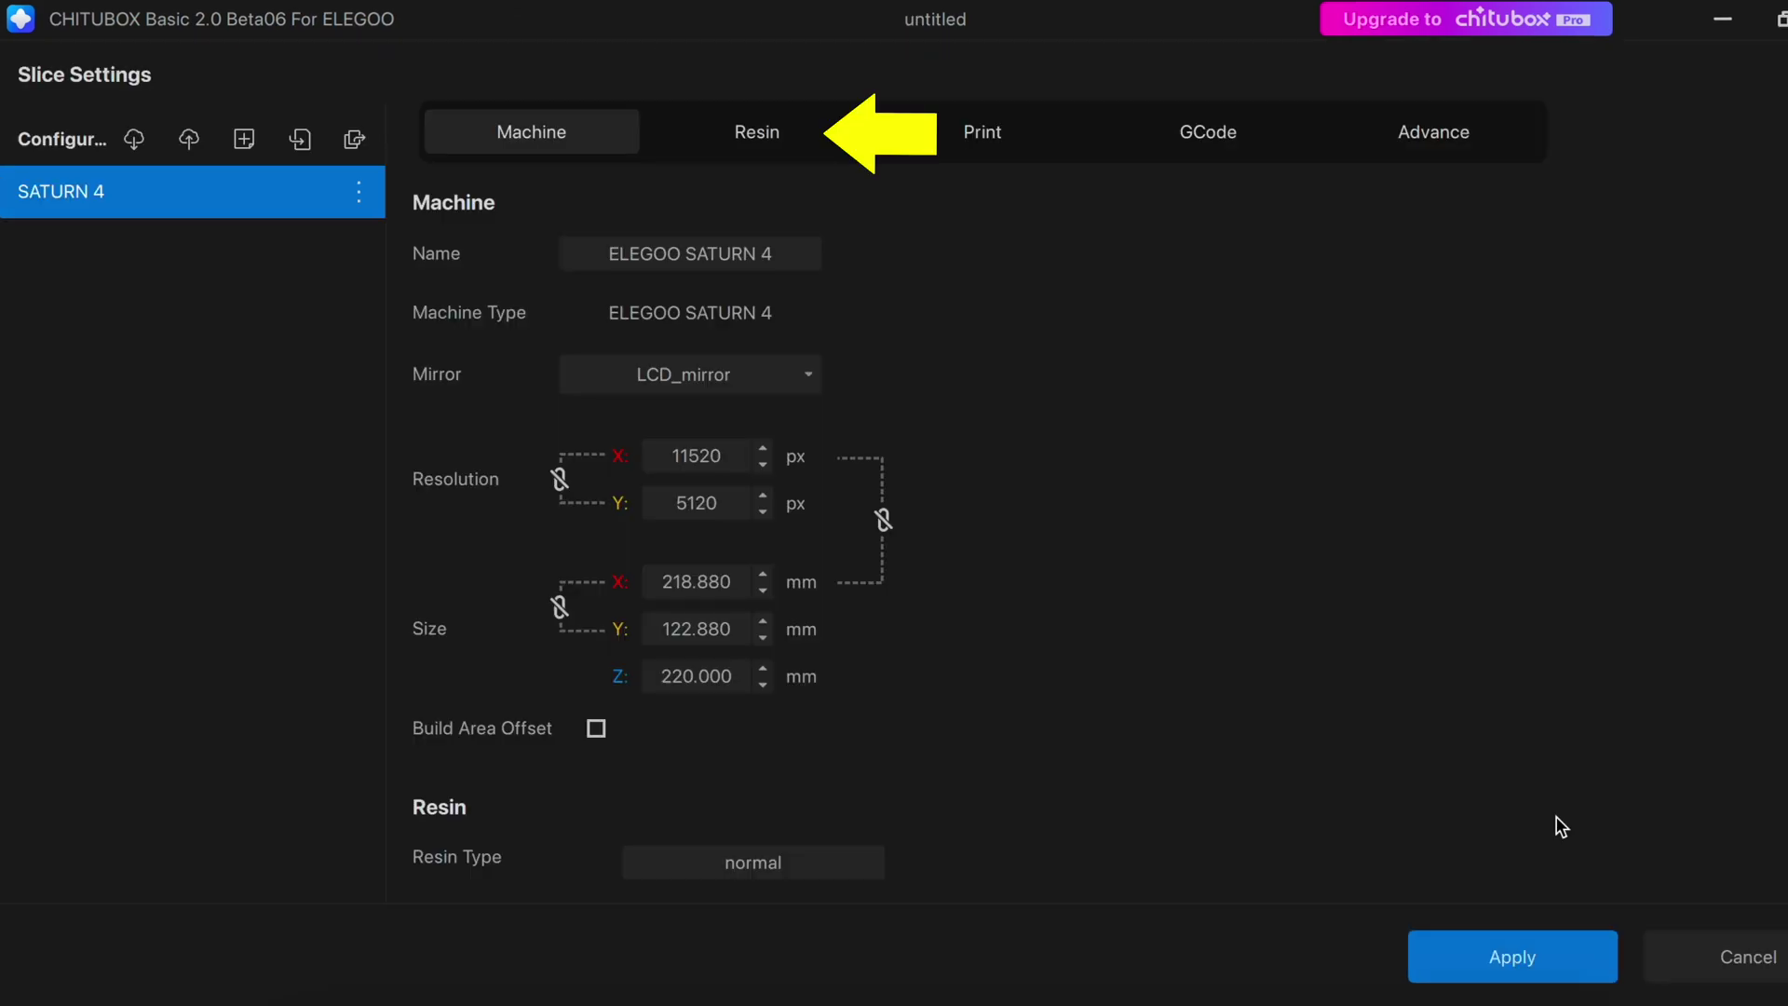
Step: Check the profile's Resin settings and load file 1 full.stl onto the SATURN 4 plate
{"action": "left_click", "coordinate": [761, 153]}
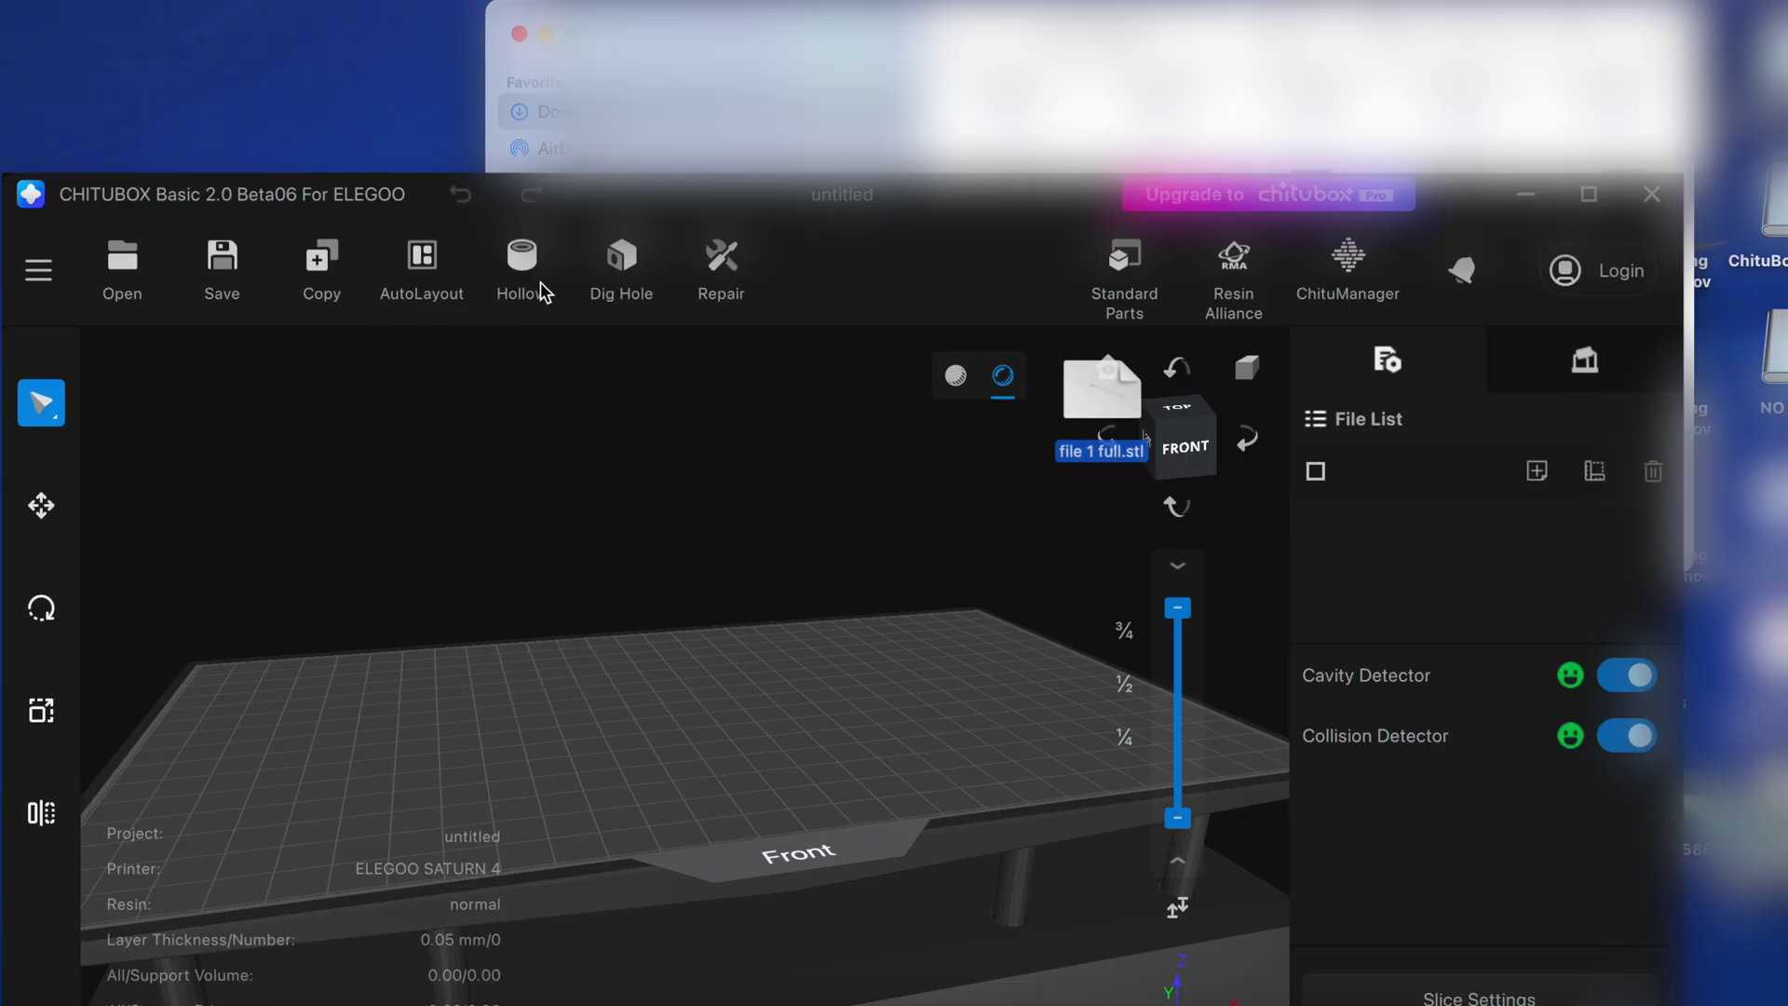
{"action": "left_click_drag", "start_coordinate": [1086, 400], "coordinate": [1086, 409]}
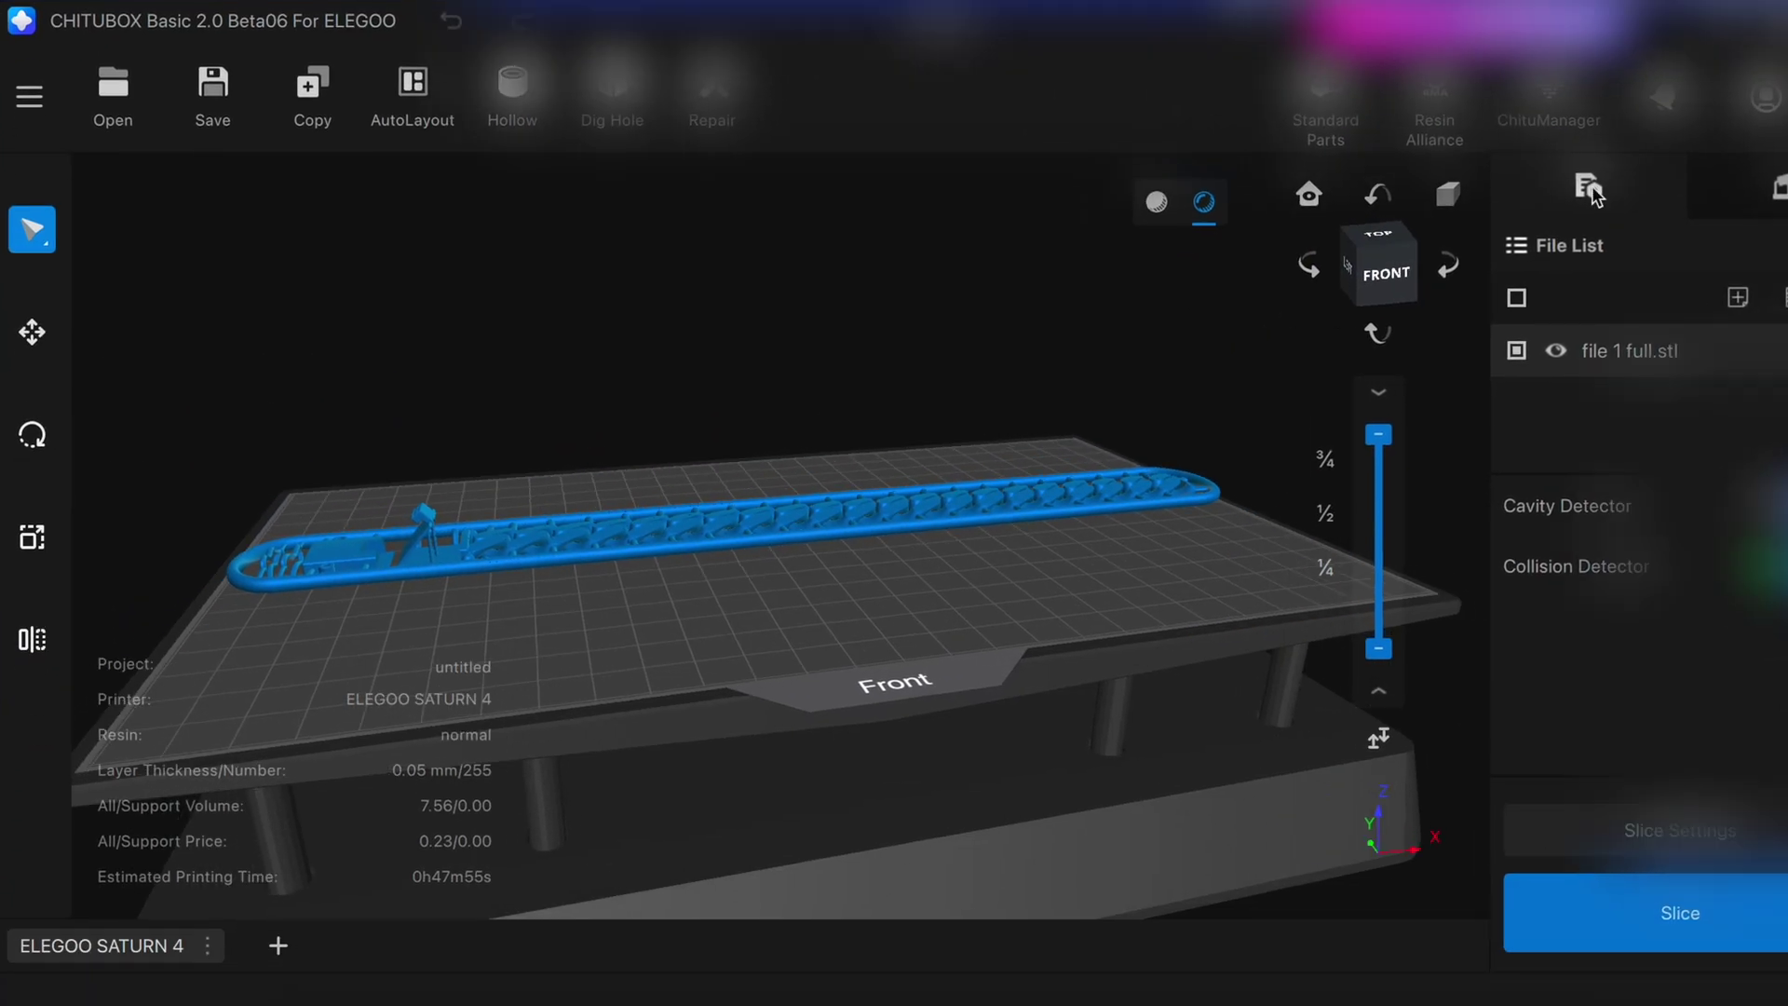
Step: Rotate the bracelet +45° about X twice so it stands upright on edge
{"action": "left_click", "coordinate": [32, 435]}
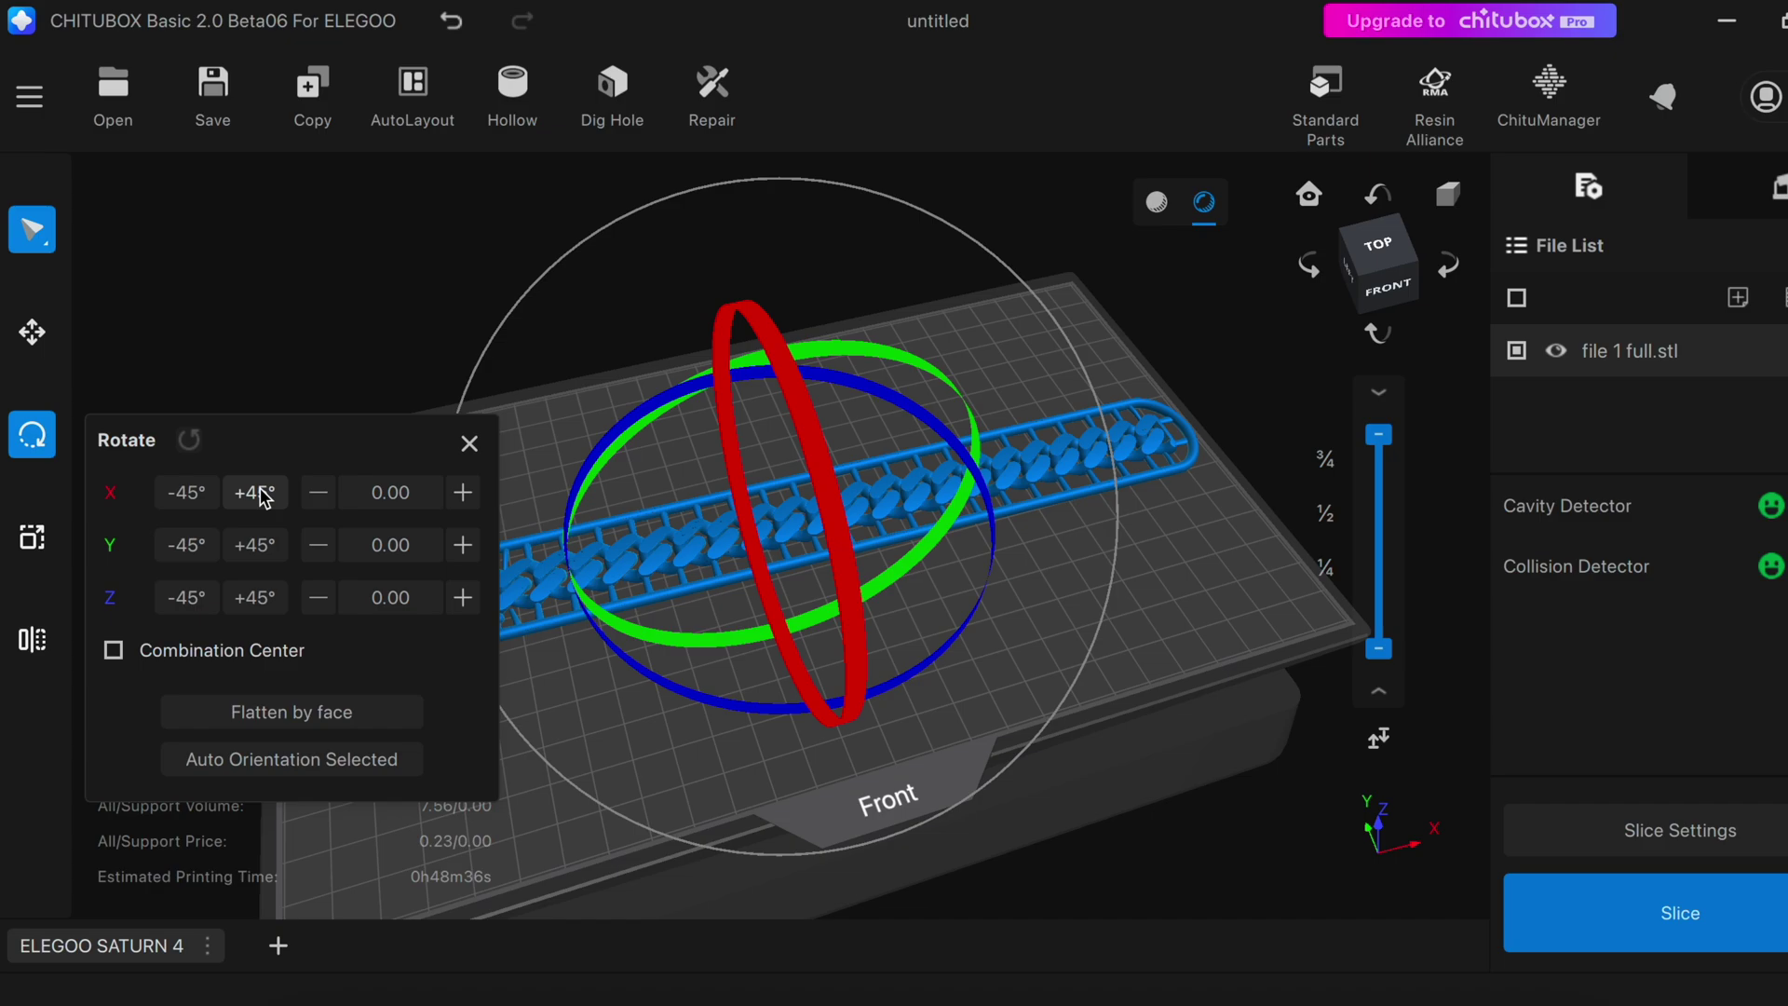
{"action": "left_click", "coordinate": [255, 387]}
{"action": "left_click", "coordinate": [255, 387]}
{"action": "left_click", "coordinate": [430, 402]}
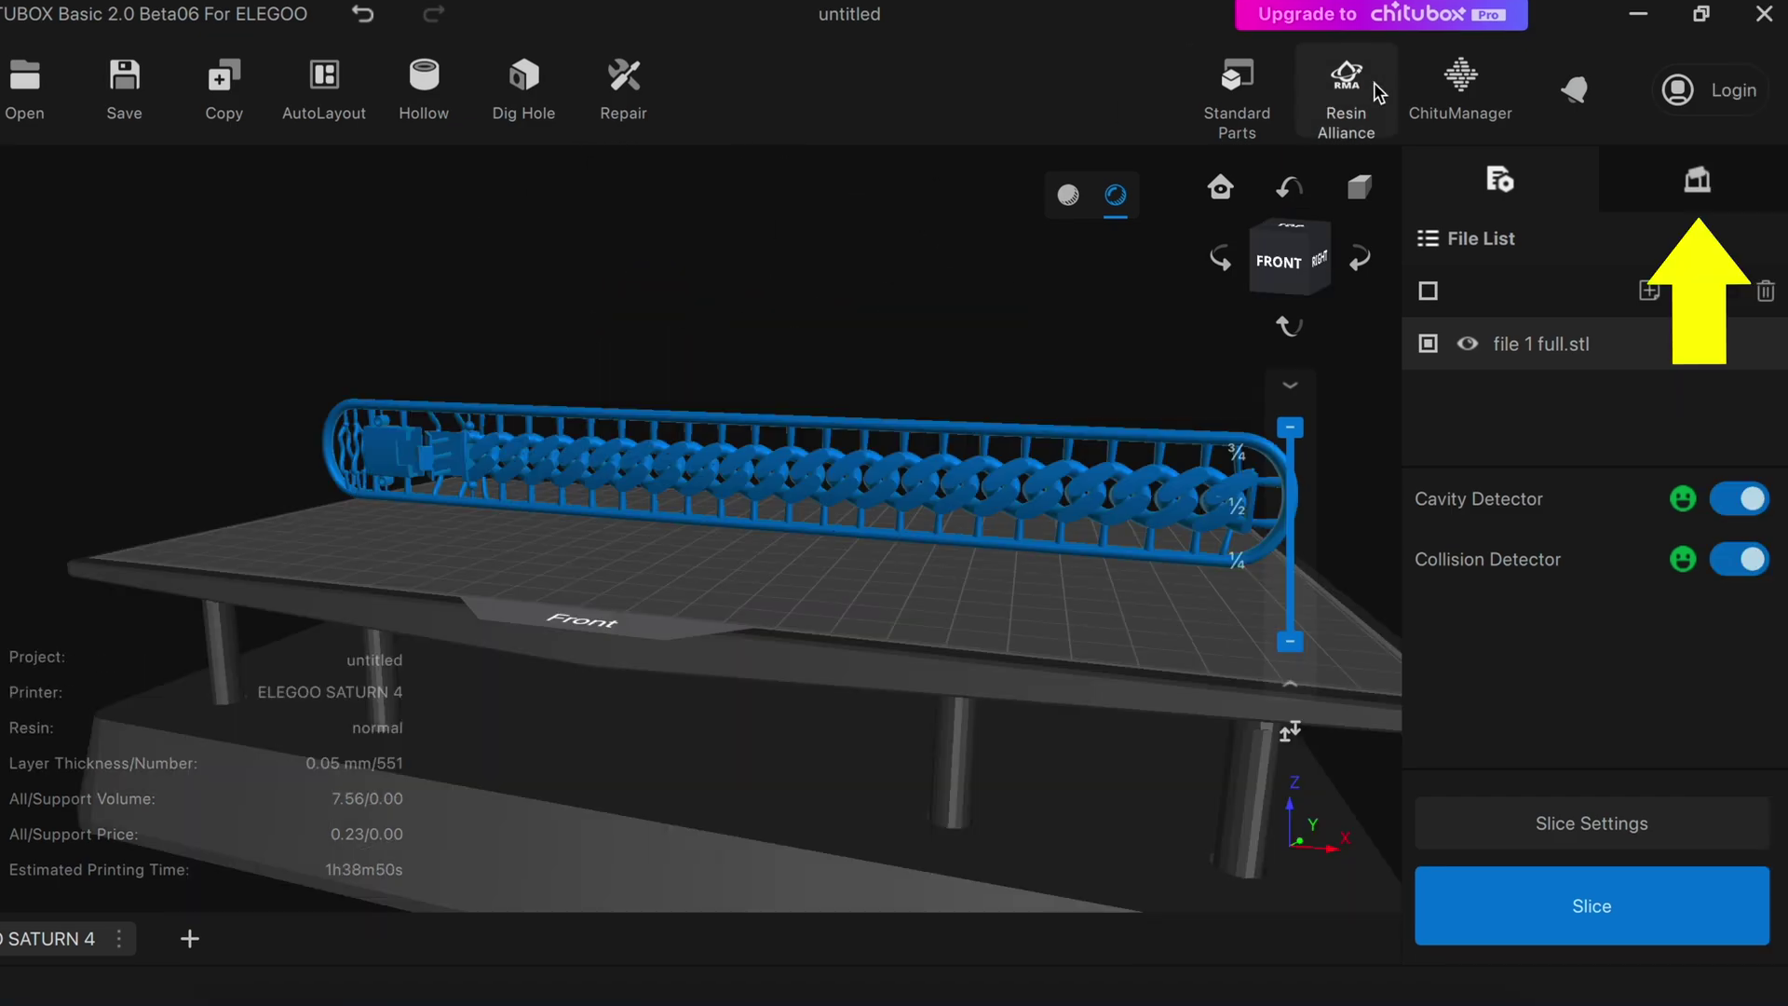
Step: Generate Heavy preset auto supports on a skate raft, then return to the File List
{"action": "left_click", "coordinate": [1784, 194]}
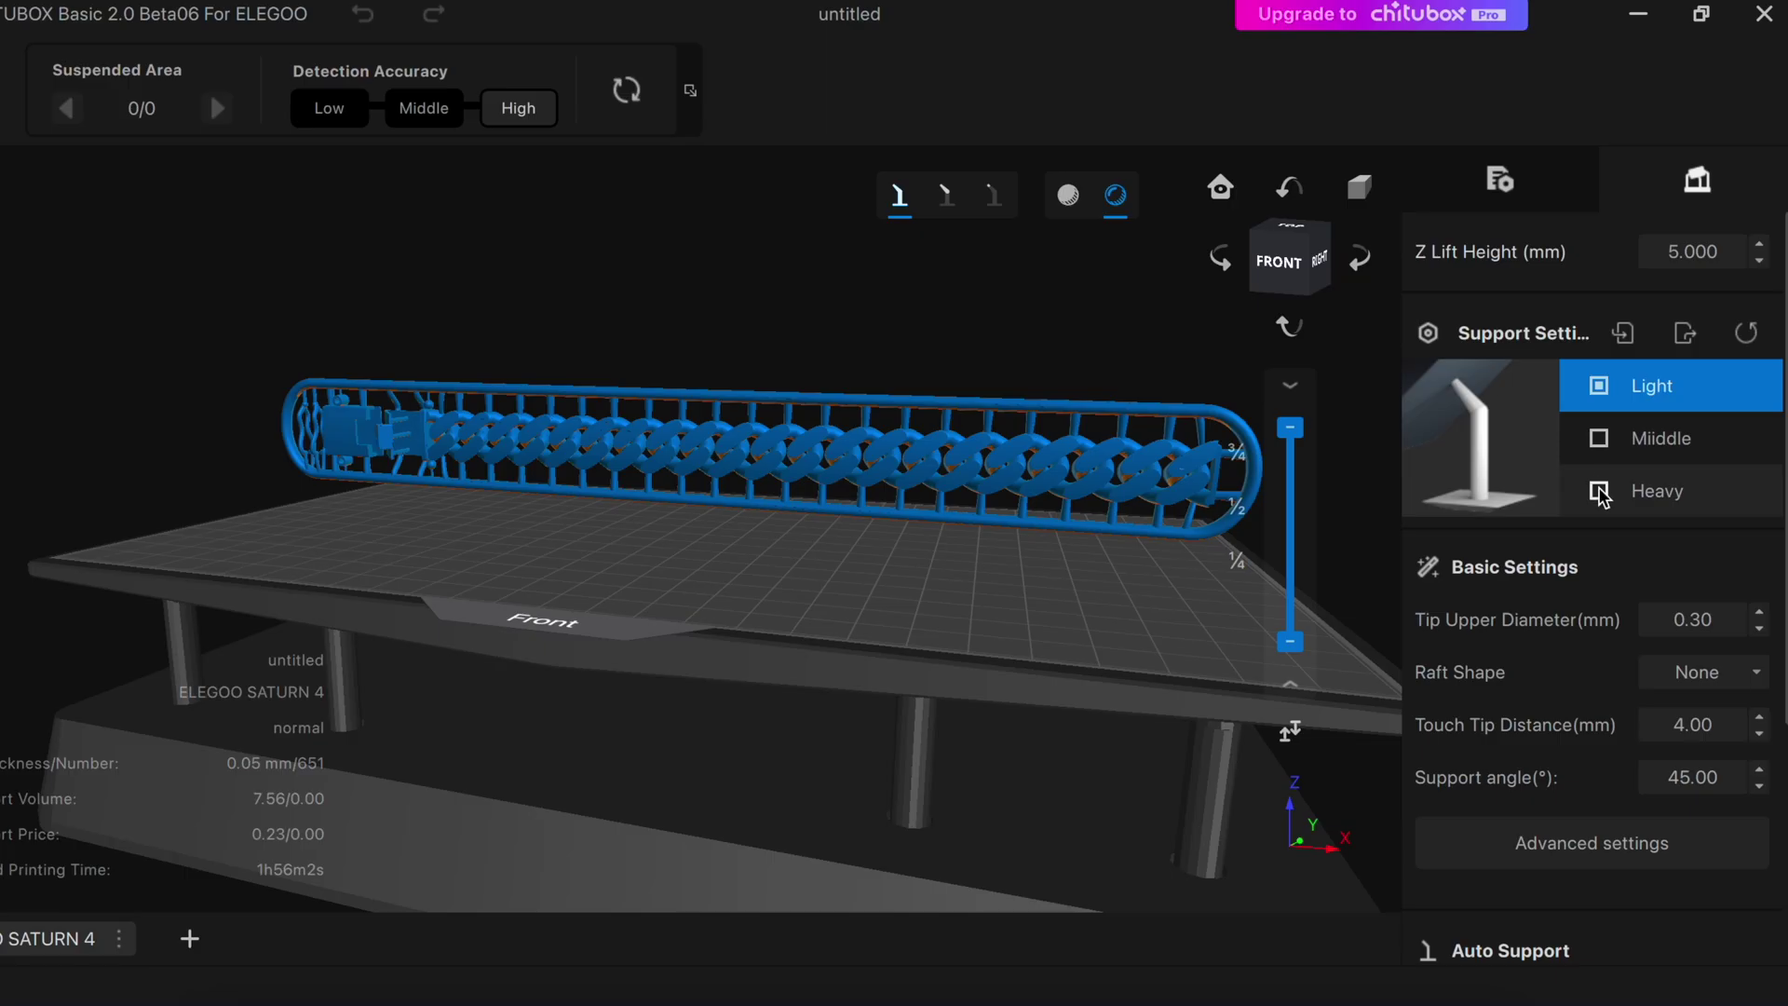
{"action": "left_click", "coordinate": [1600, 492]}
{"action": "scroll", "coordinate": [1594, 848], "scroll_direction": "down", "scroll_amount": 2}
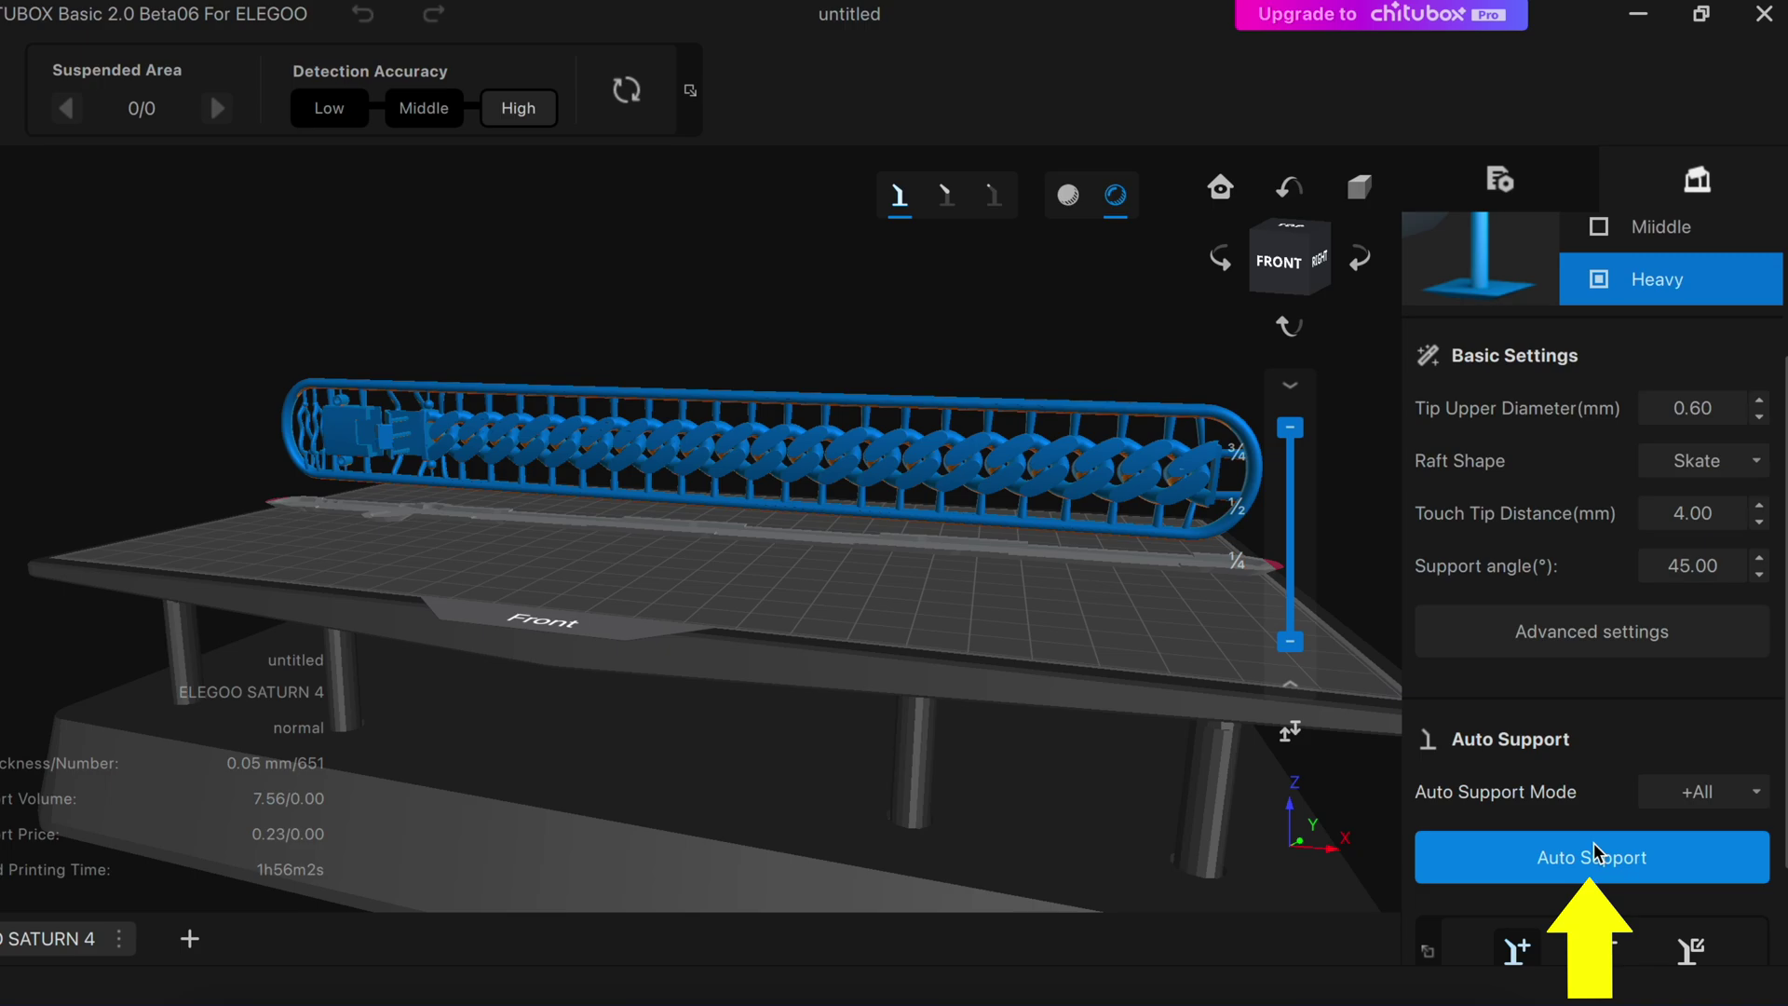
{"action": "left_click", "coordinate": [1595, 853]}
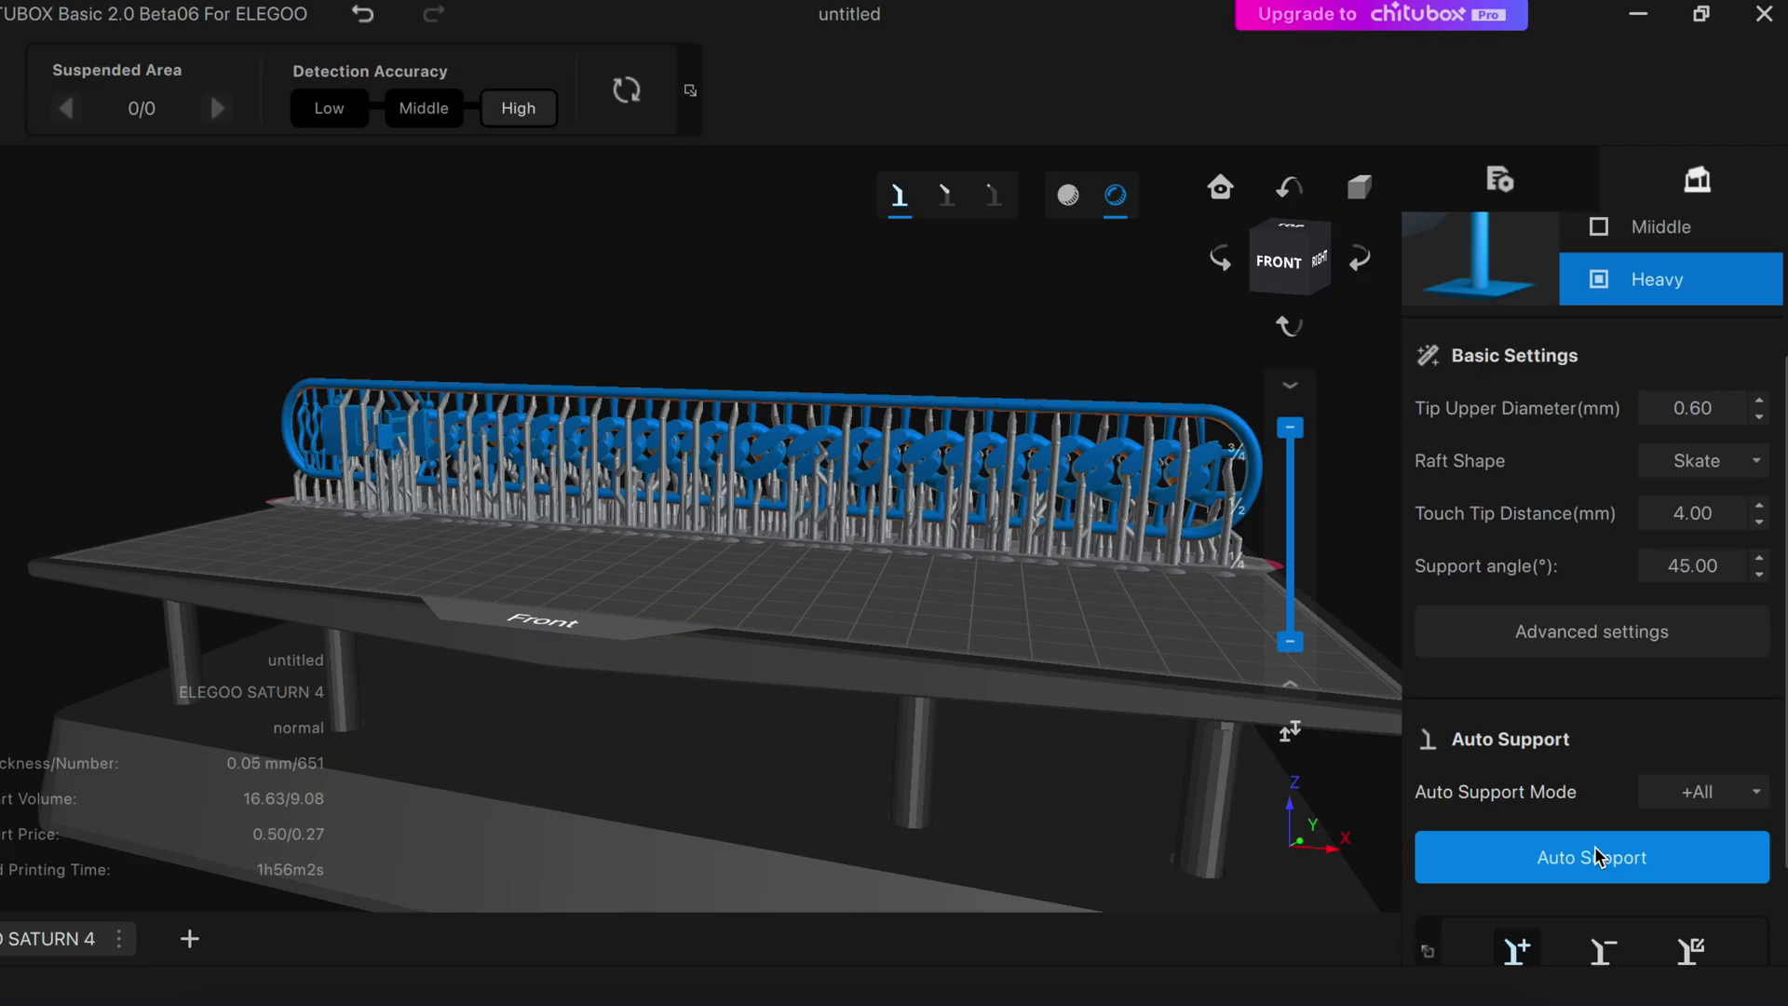
{"action": "left_click", "coordinate": [1499, 182]}
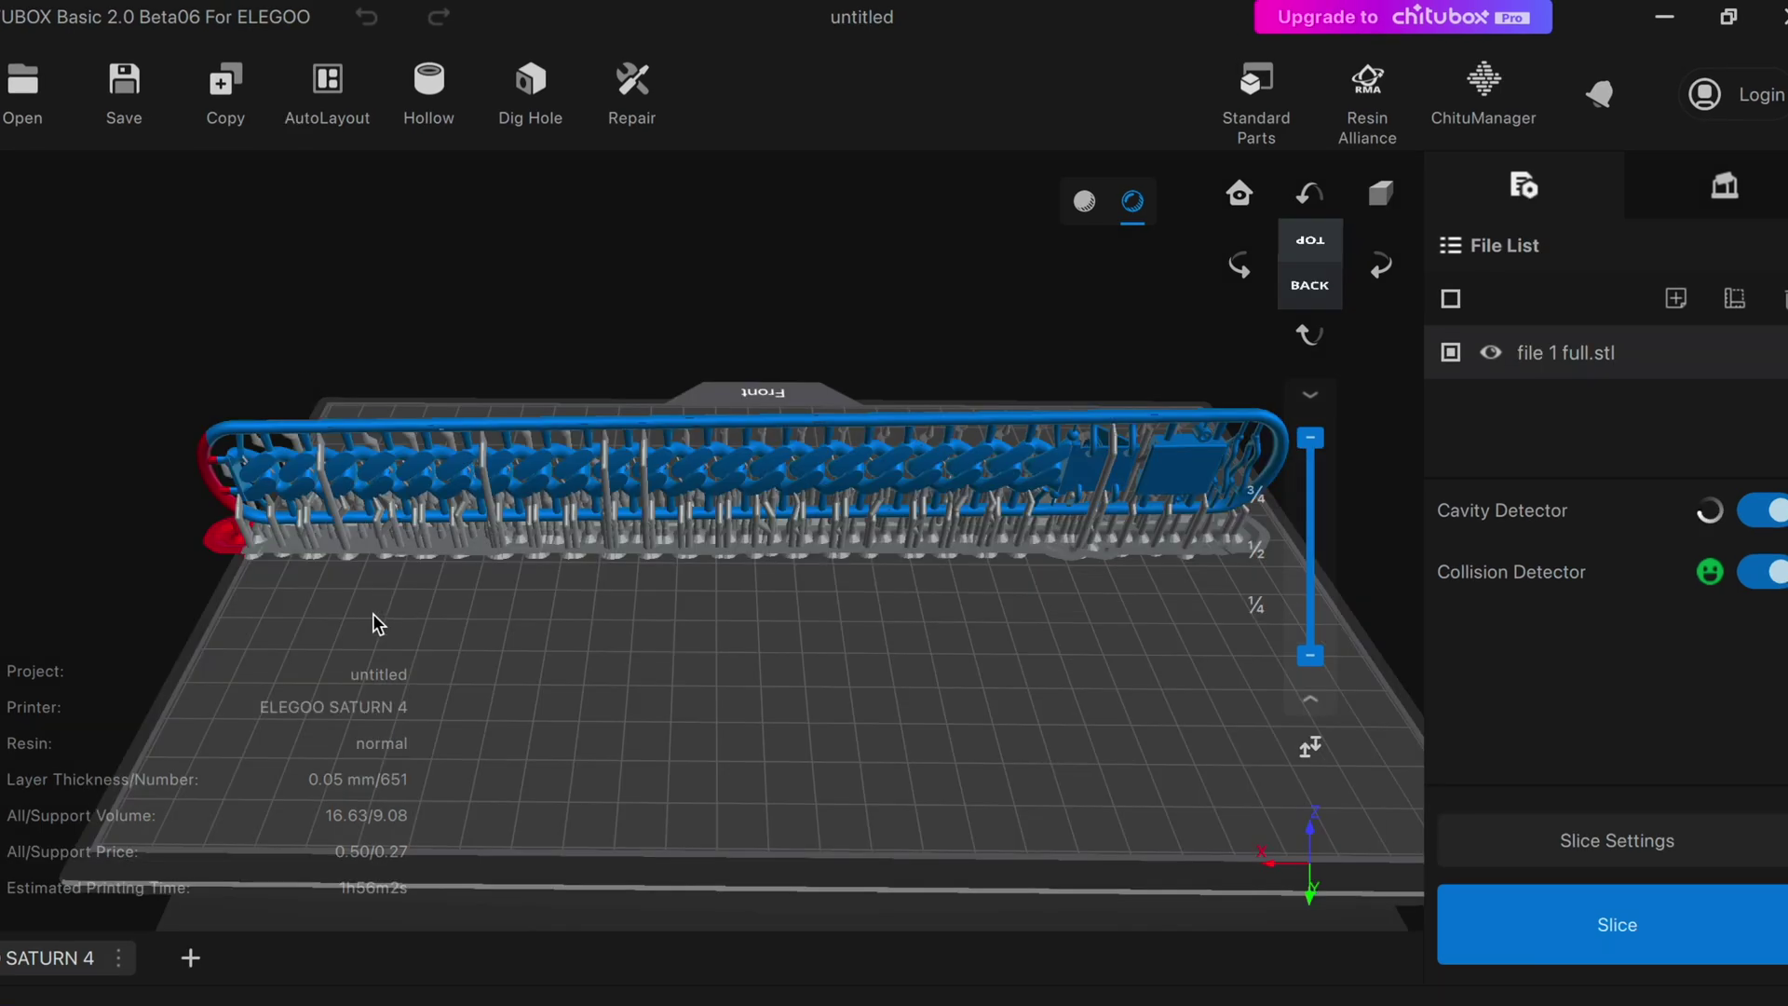
{"action": "key", "text": "ctrl+c"}
{"action": "key", "text": "ctrl+v"}
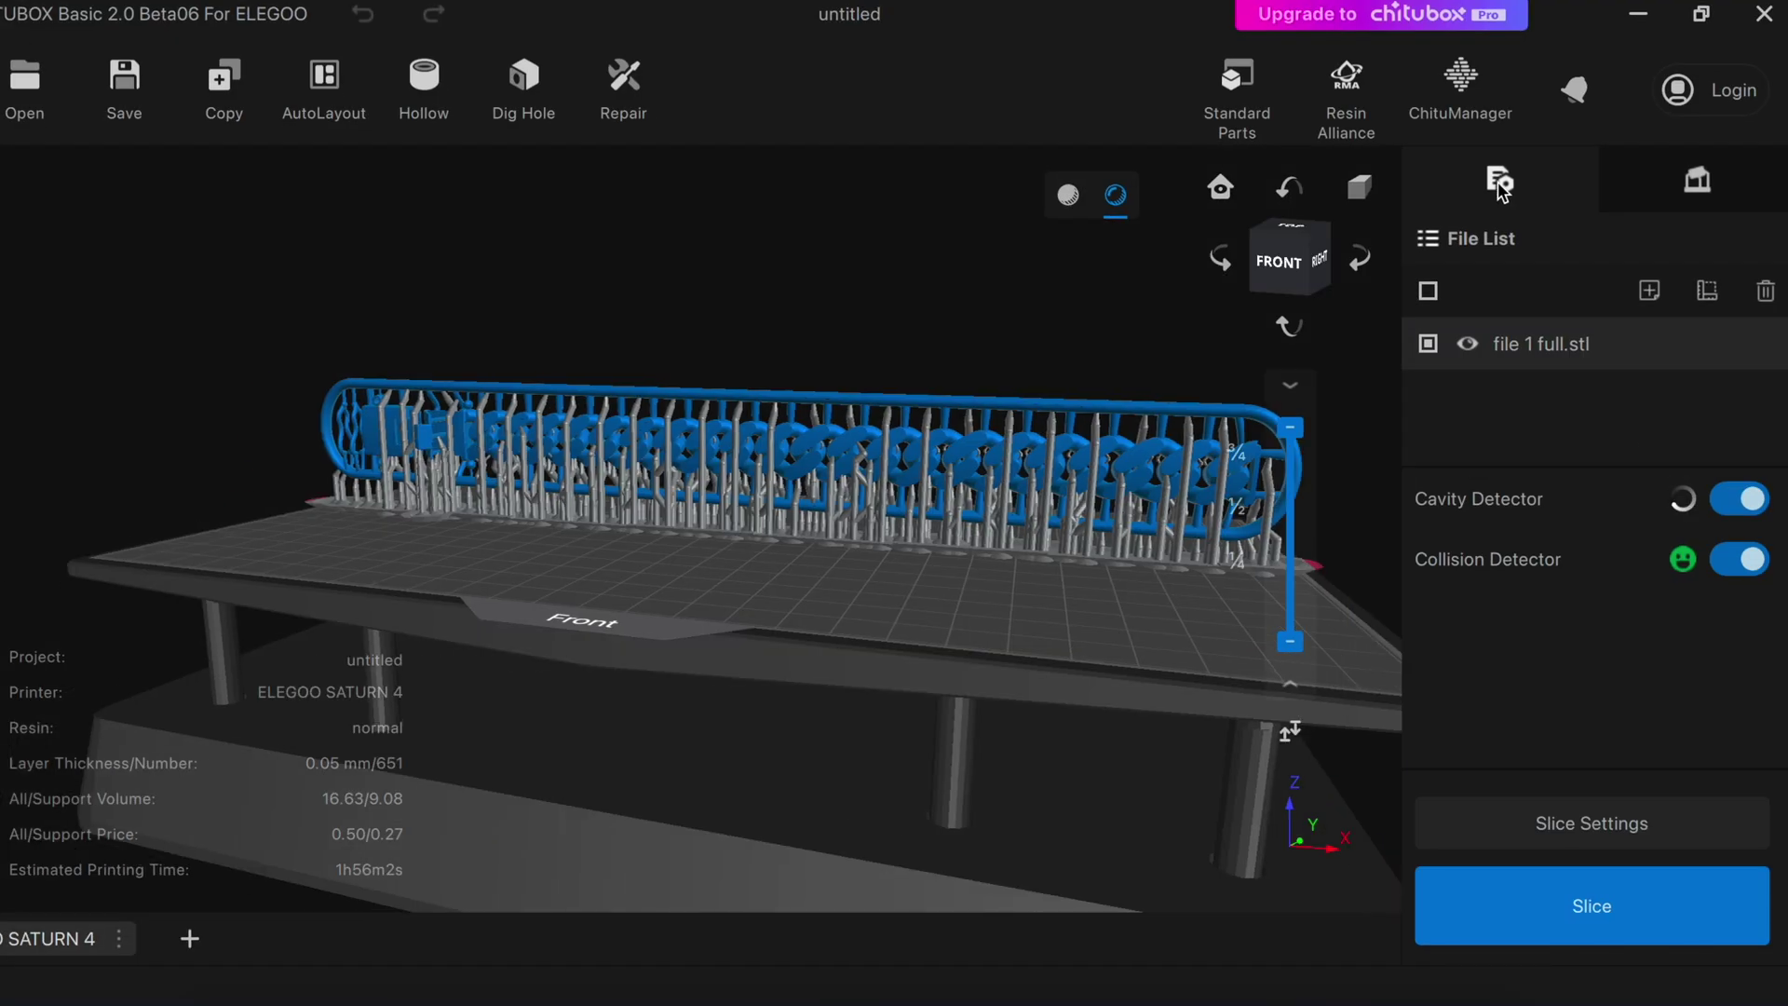
Step: Slice the supported bracelet and save the print file as 'Cuban'
{"action": "left_click", "coordinate": [1528, 905]}
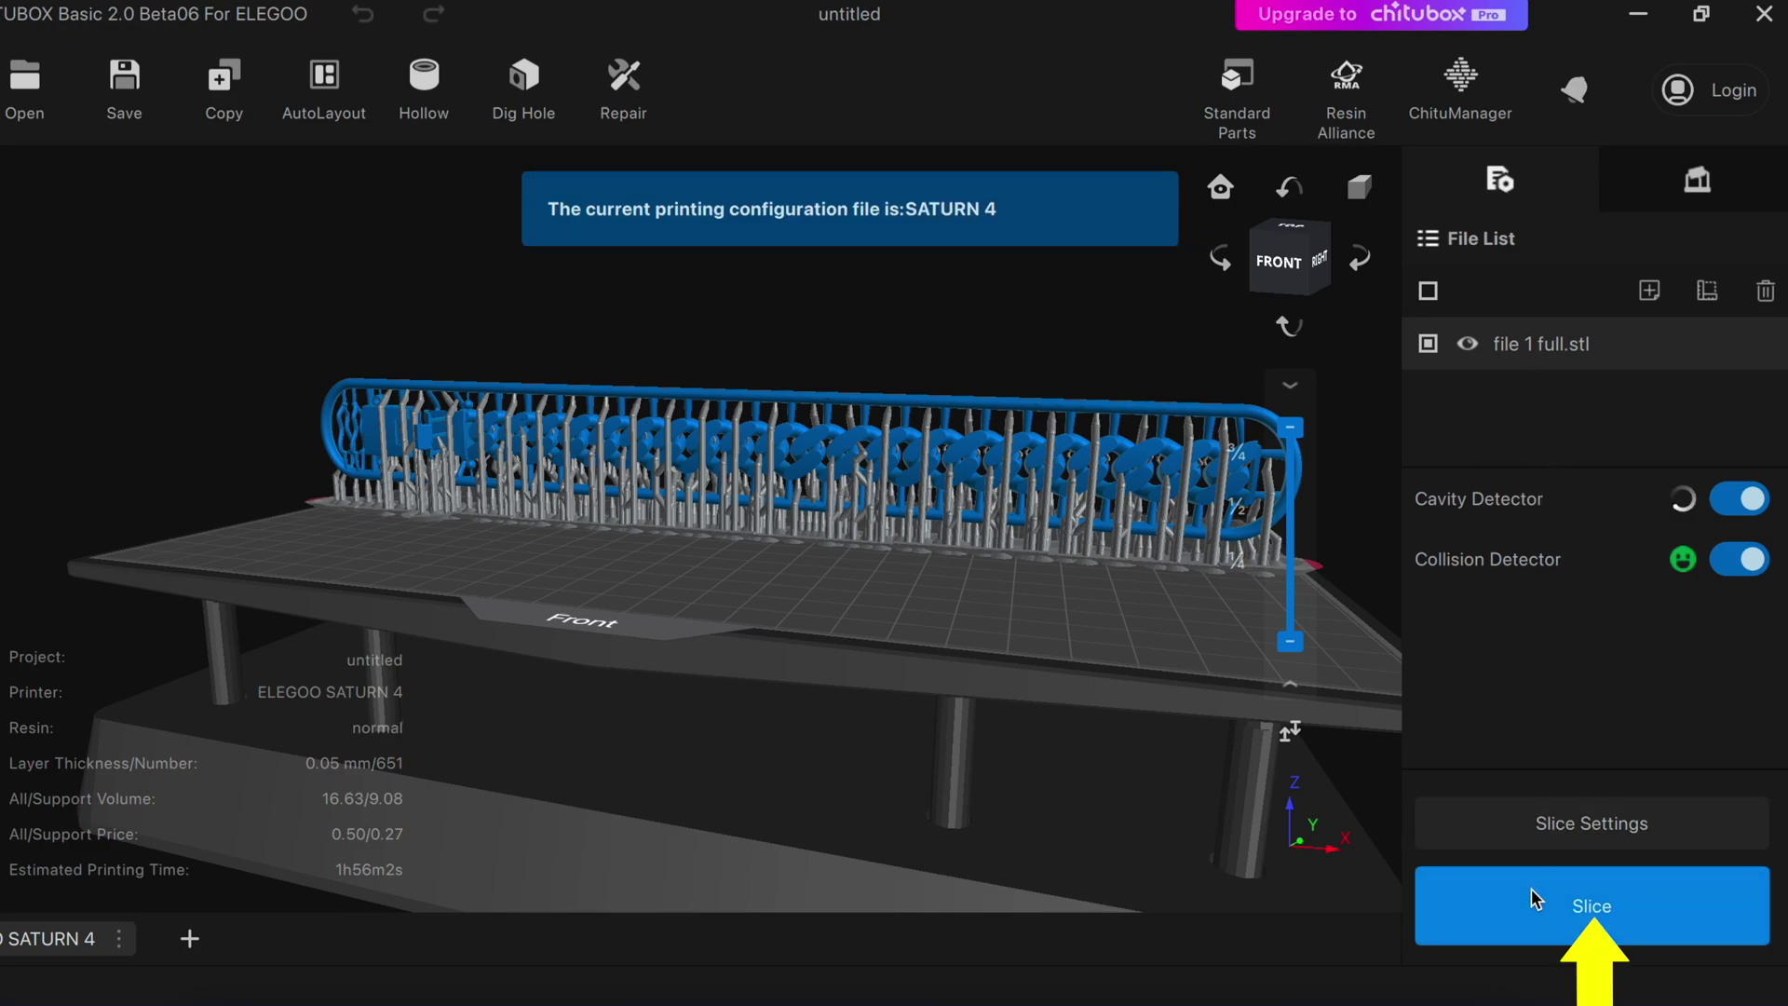
{"action": "left_click", "coordinate": [1528, 905]}
{"action": "type", "text": "Cuban"}
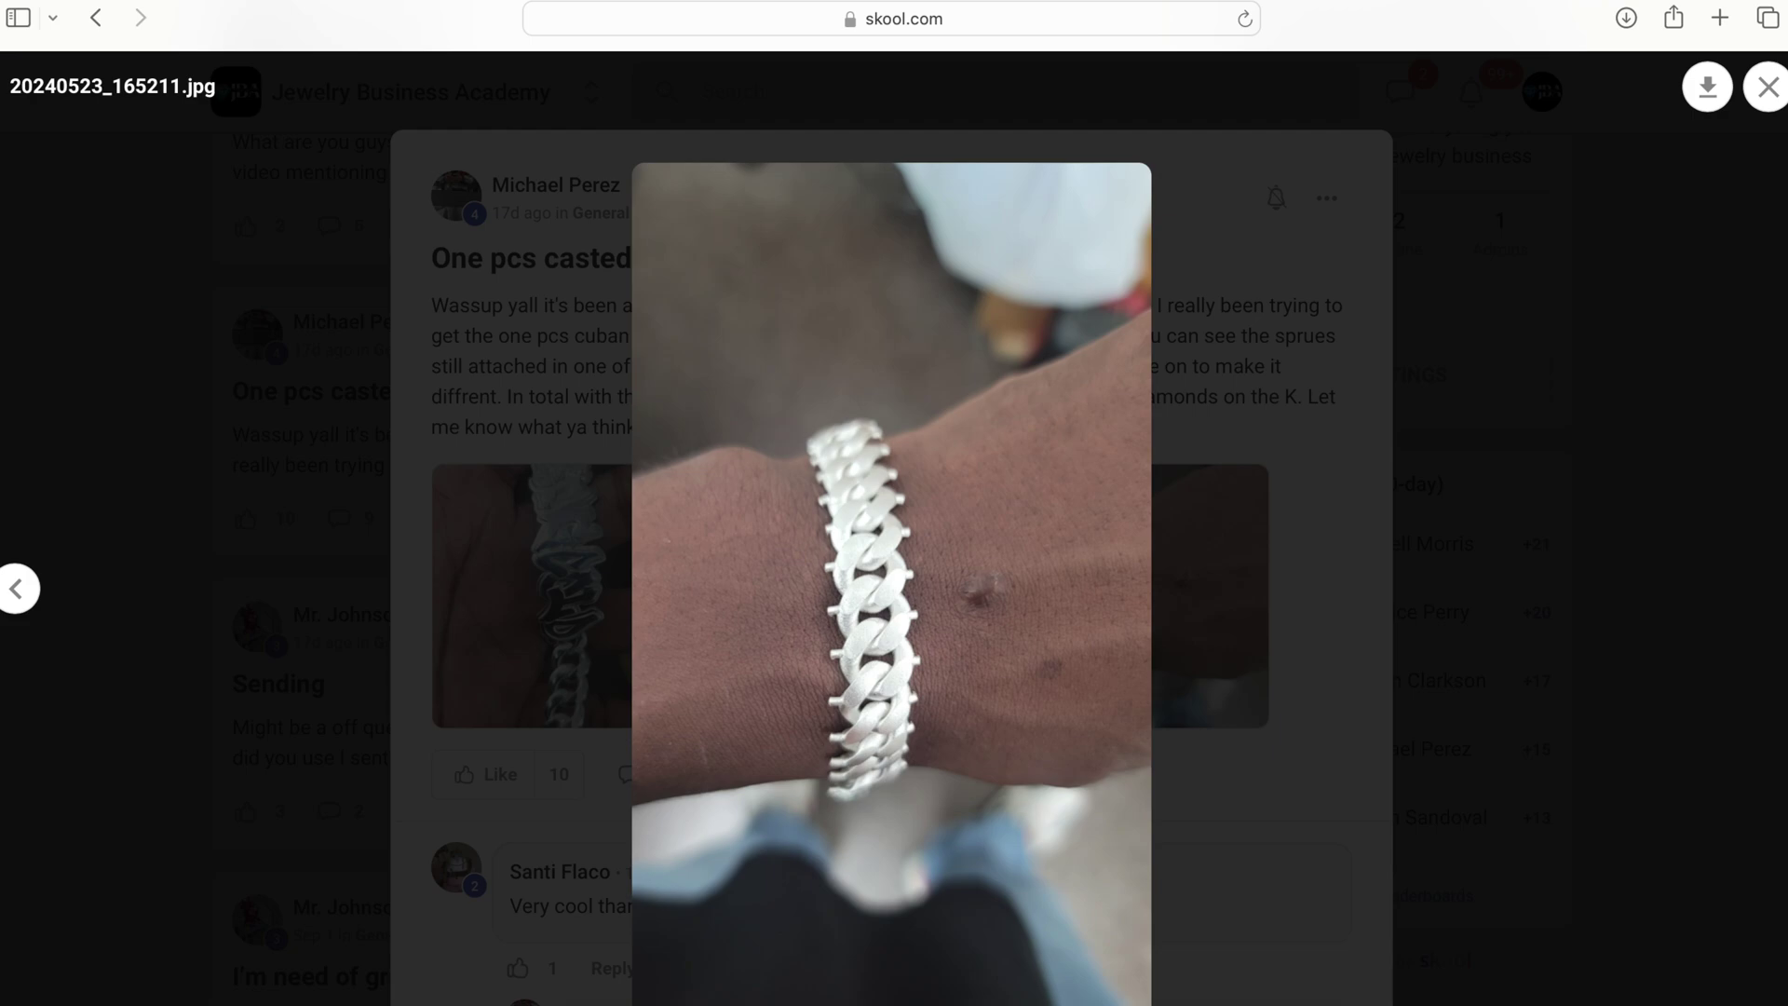
Step: Go back to the previous photo, 20240723_182946.jpg, showing the nameplate bracelet
{"action": "key", "text": "Left"}
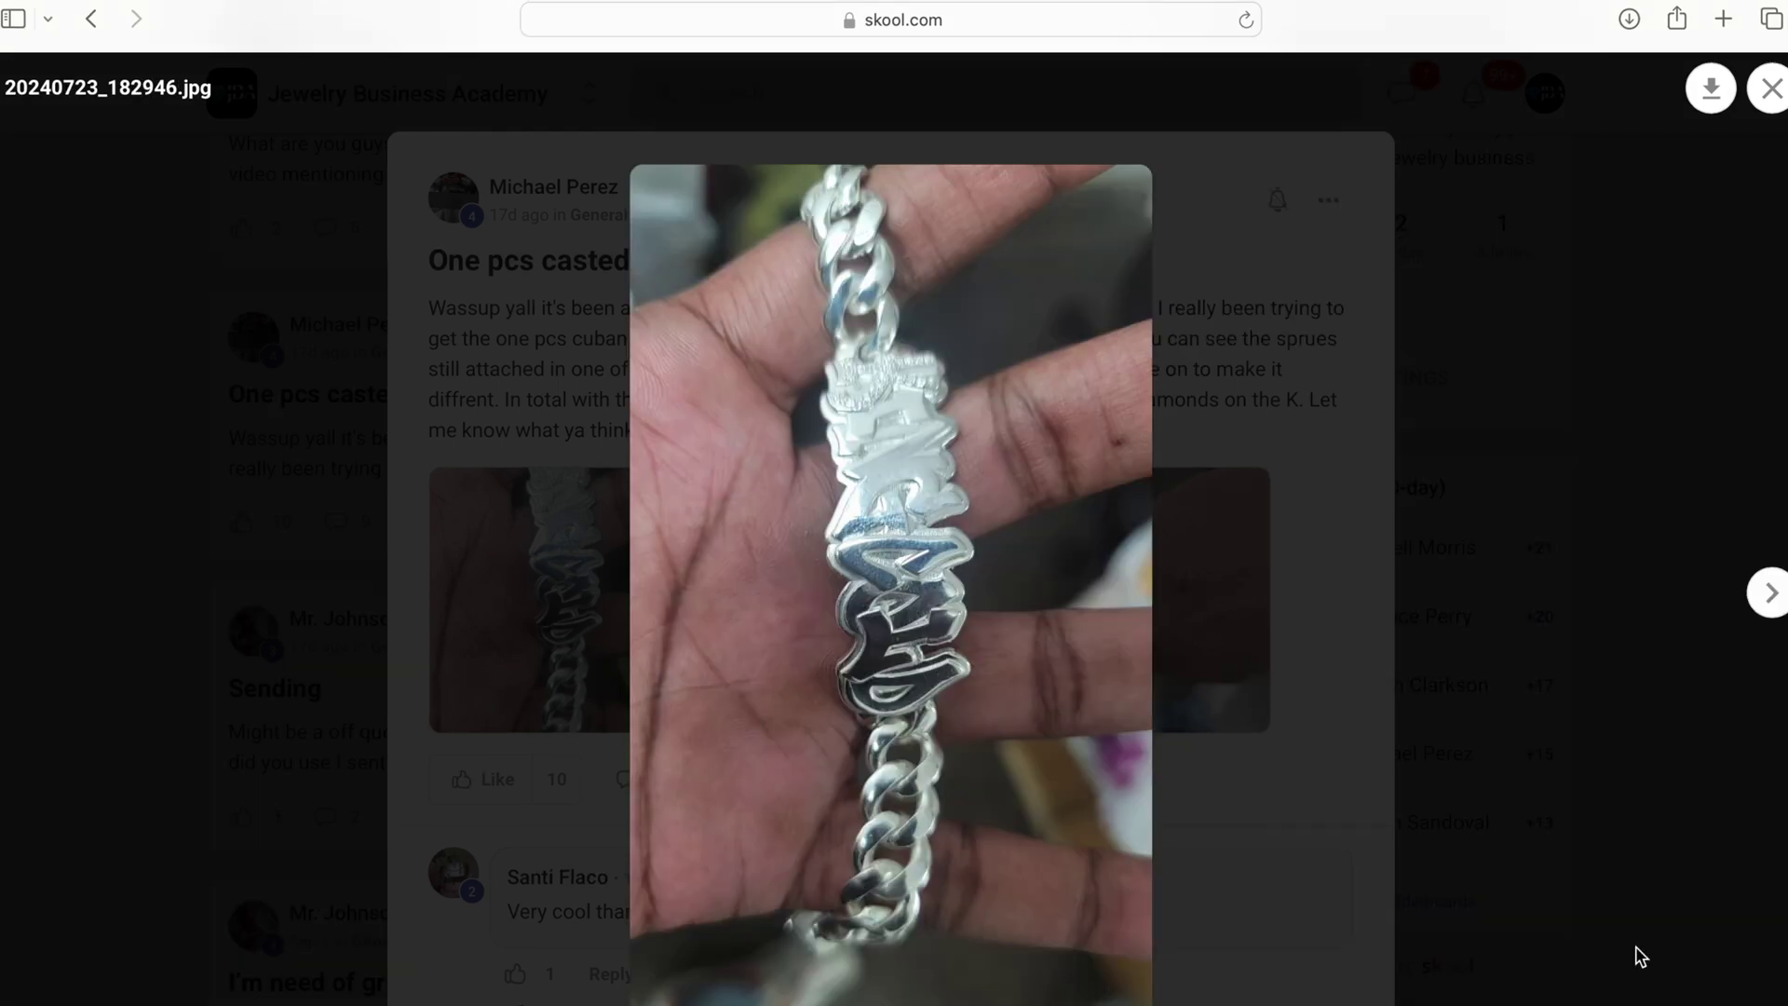